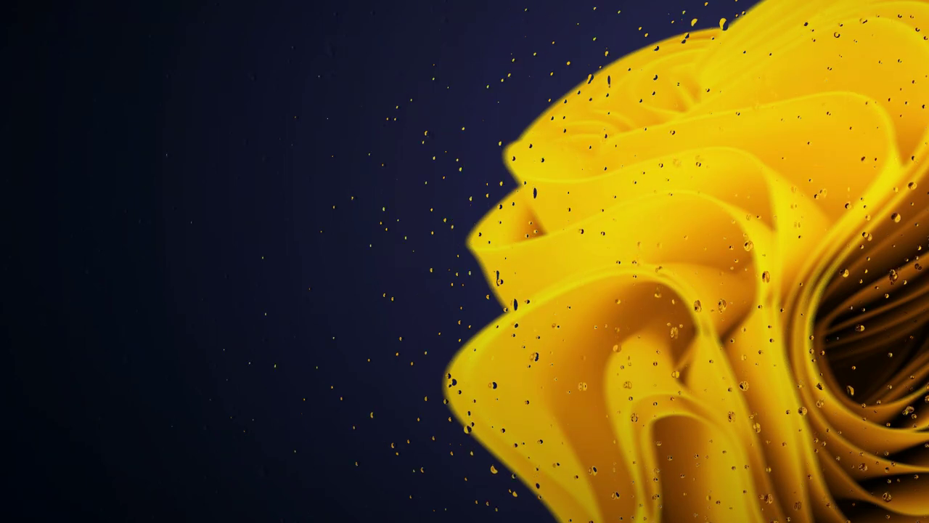
Open Windows Settings from Start and reach Graphics settings by searching 'graphi'
mouse_move(11, 516)
click(11, 514)
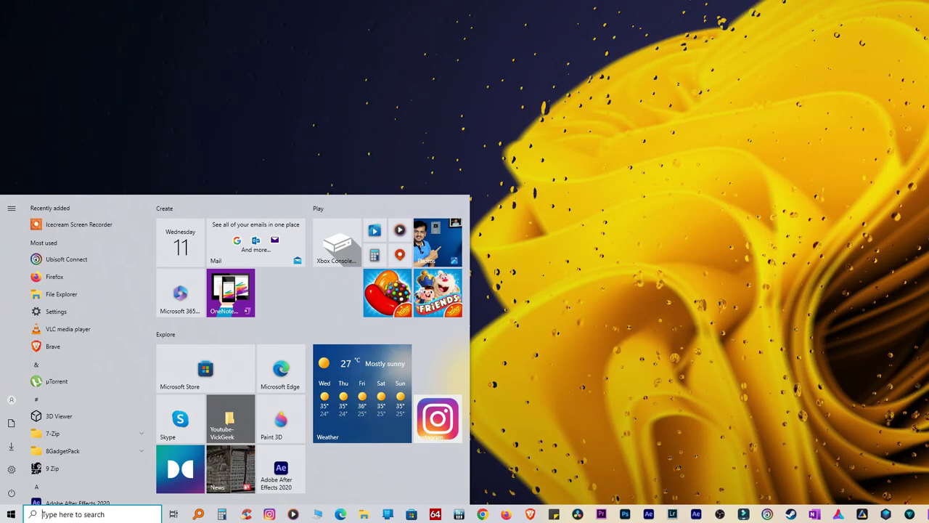
click(13, 468)
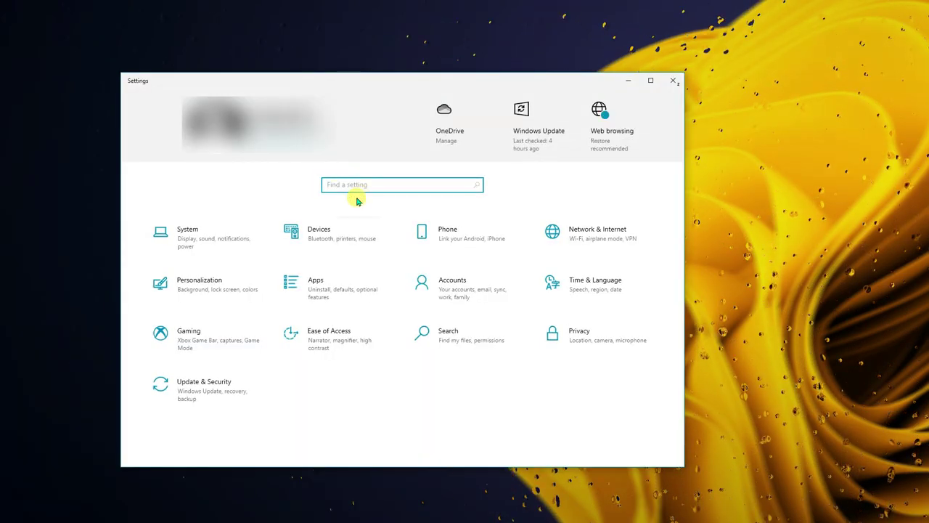
text(g)
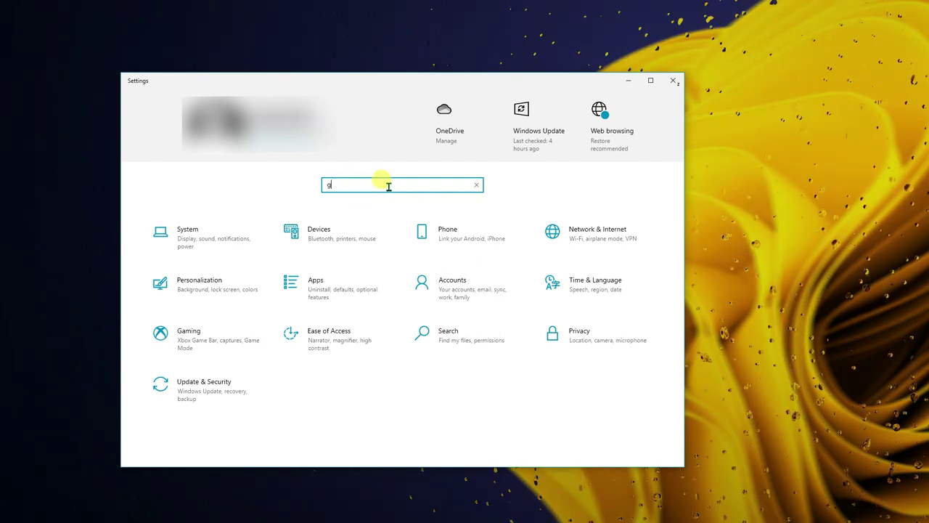
text(raphi)
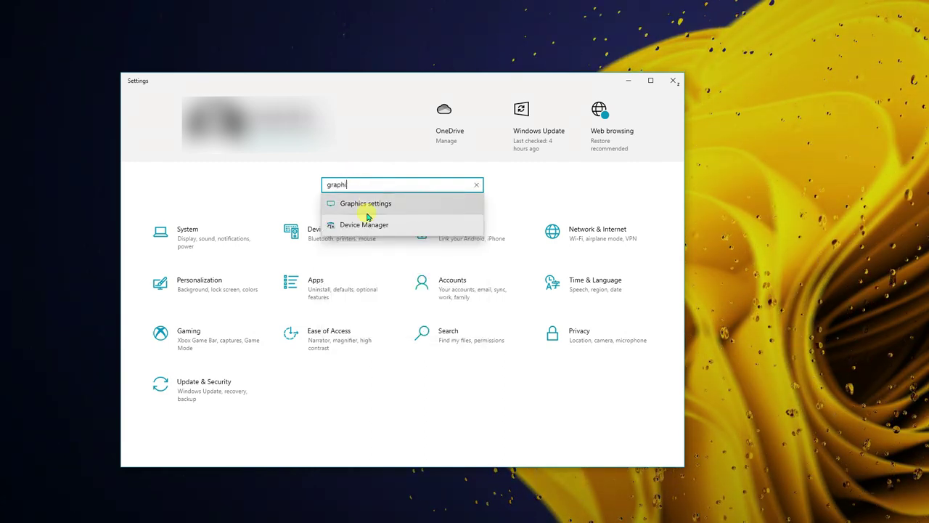
click(381, 204)
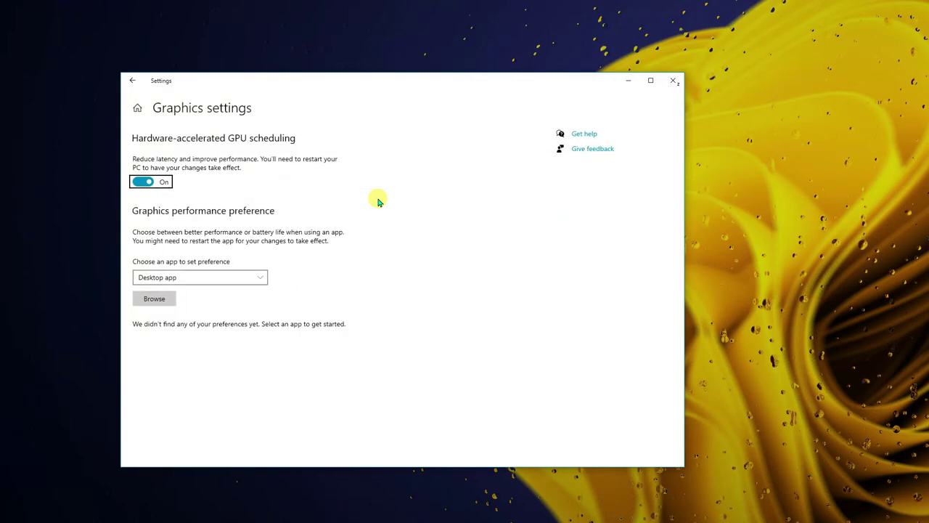
Turn hardware-accelerated GPU scheduling off and back on, leaving it On
click(145, 181)
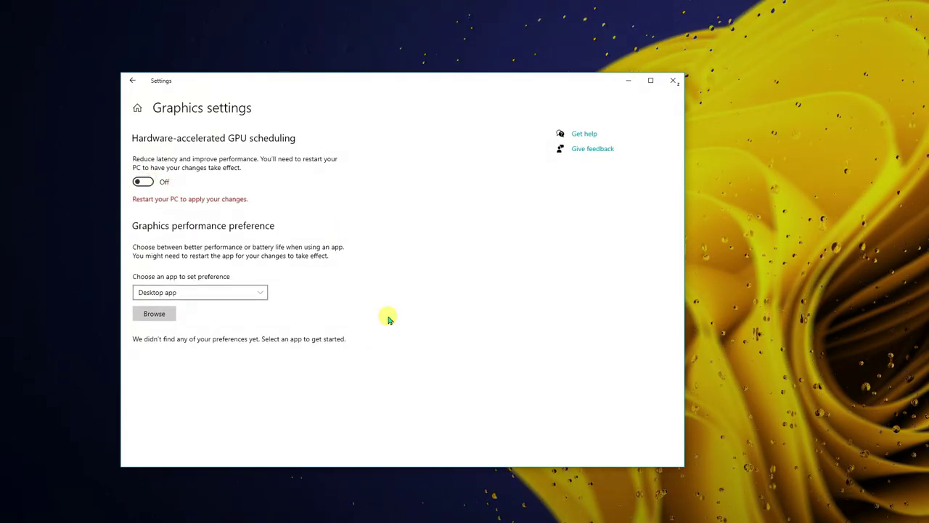
click(144, 182)
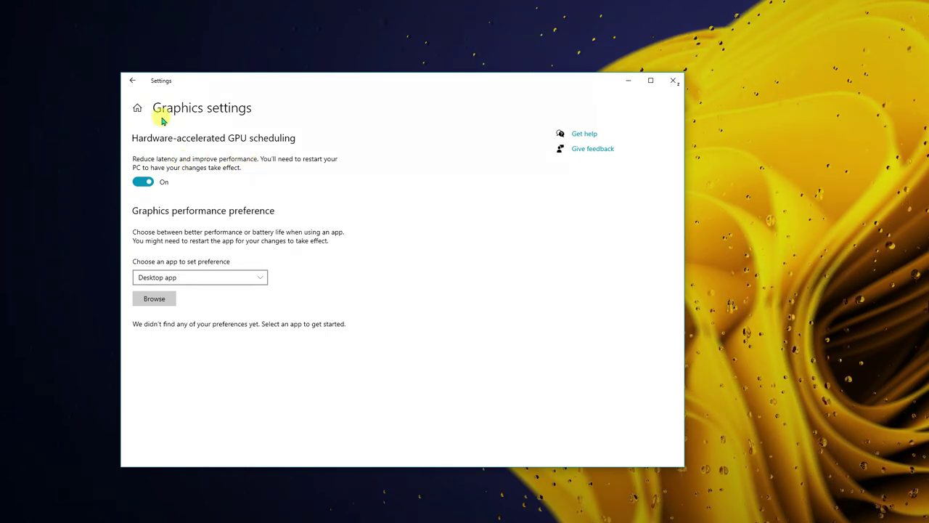
click(139, 105)
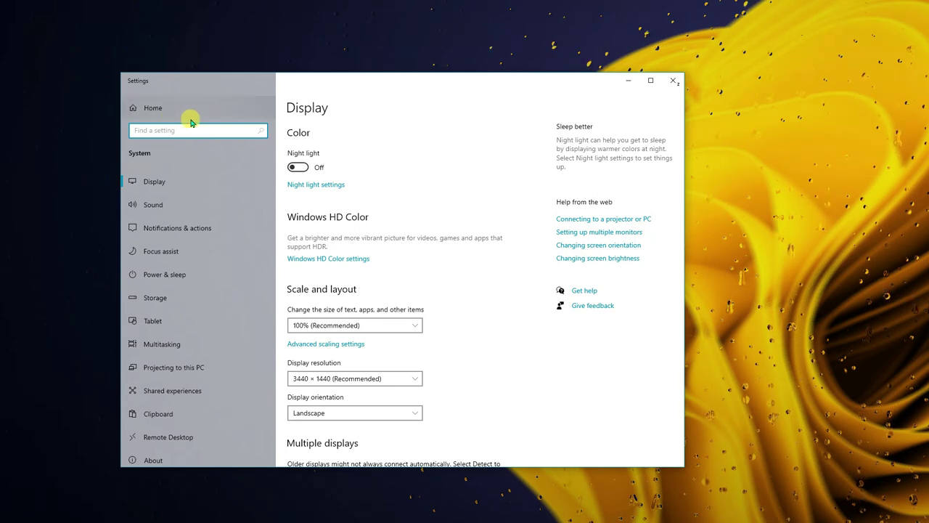
Search 'stora' and open the Configure Storage Sense page from Storage settings
text(stora)
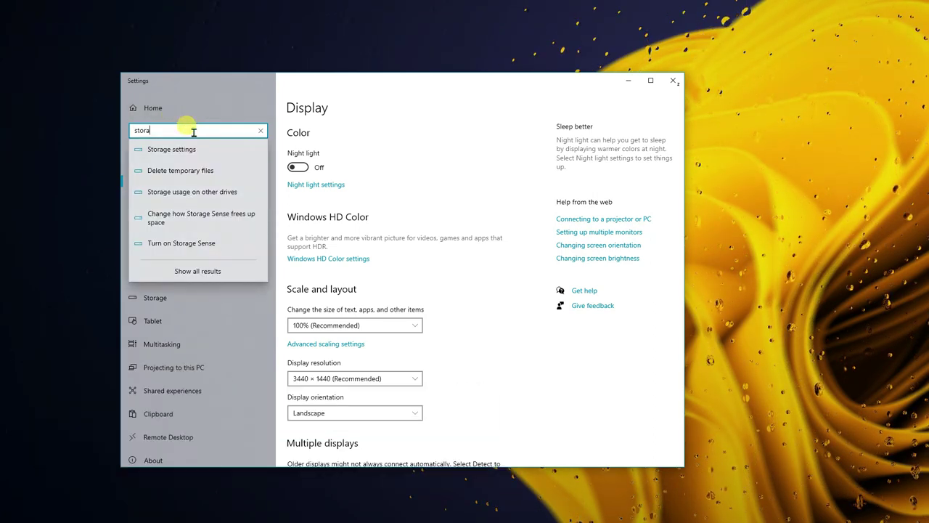
click(231, 148)
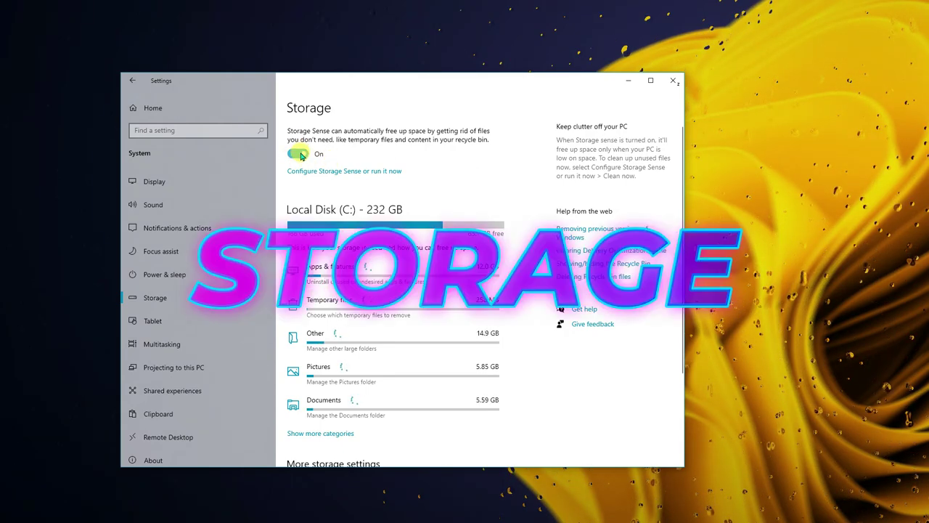
click(327, 171)
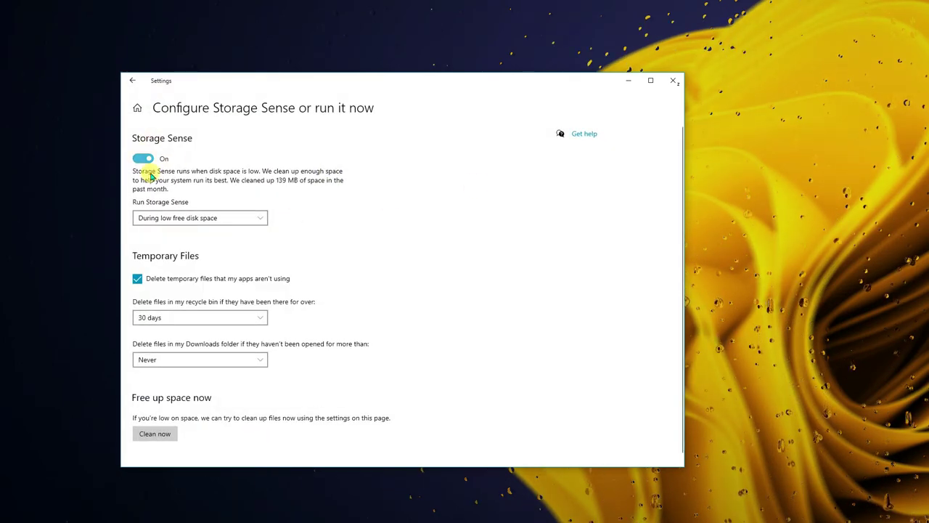
scroll(184, 254, down, 1)
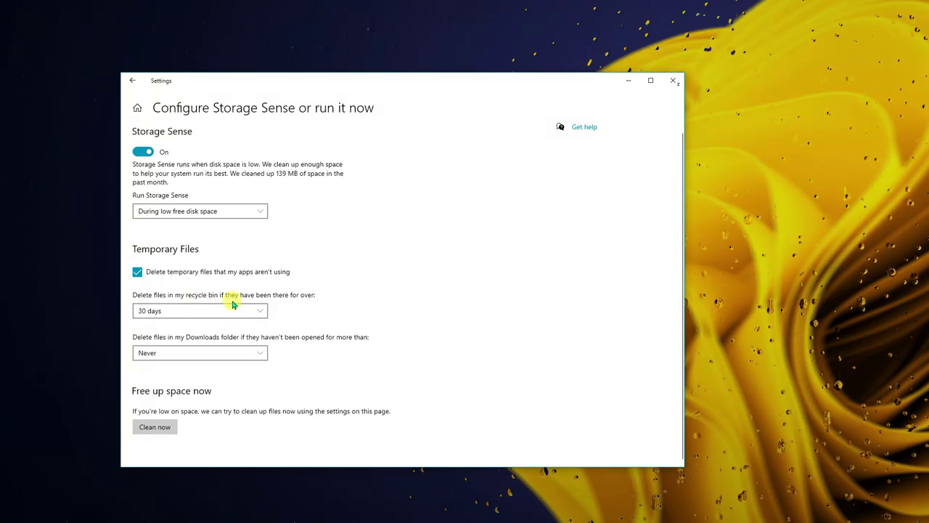
Keep recycle bin cleanup at 30 days and Downloads cleanup at Never, then go back
click(146, 318)
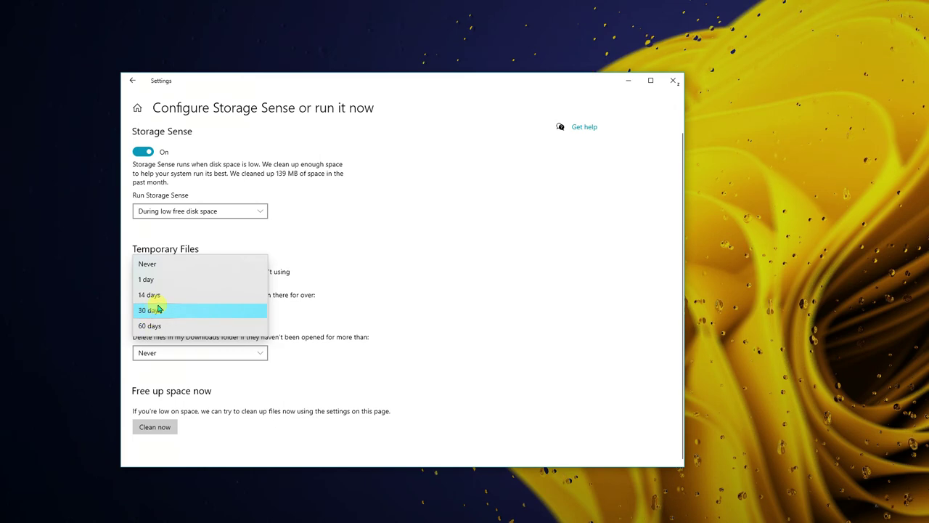
click(178, 310)
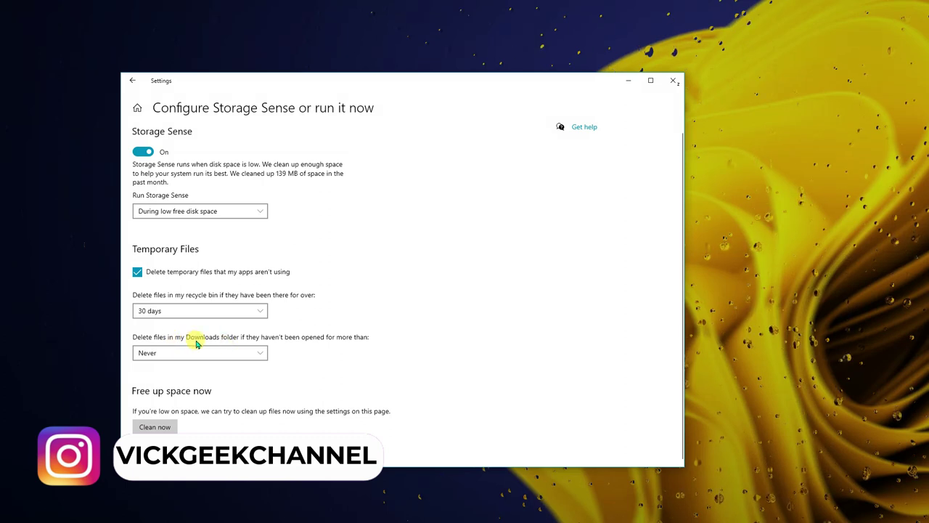
click(169, 352)
click(250, 353)
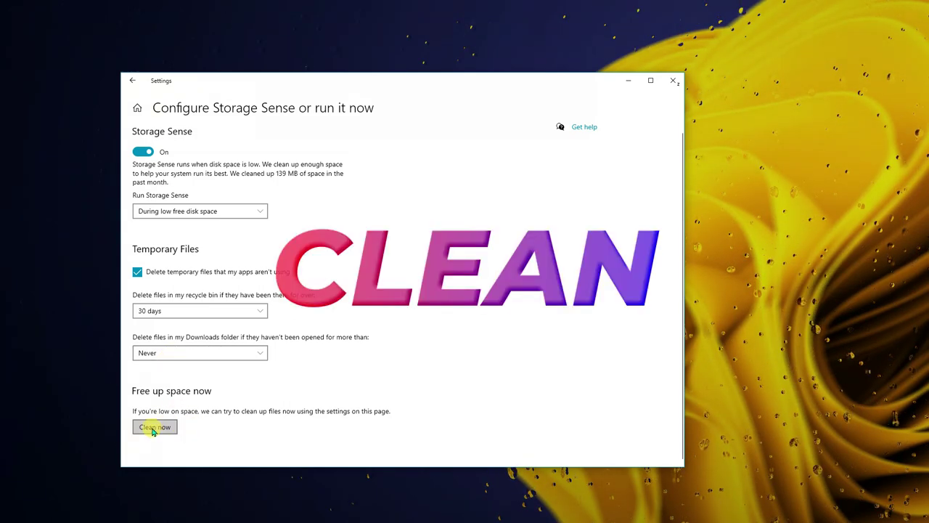
click(134, 83)
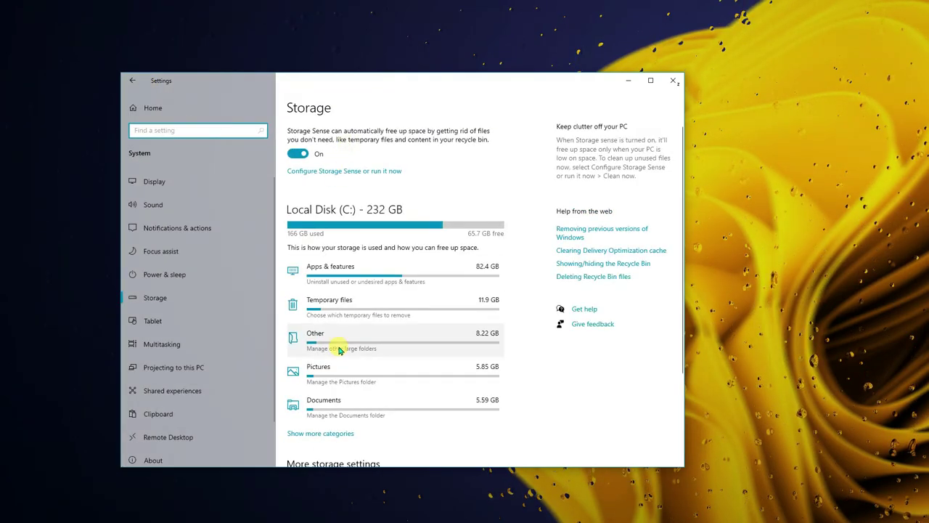
Open the Temporary files category for Local Disk (C:) and let the scan run
click(425, 307)
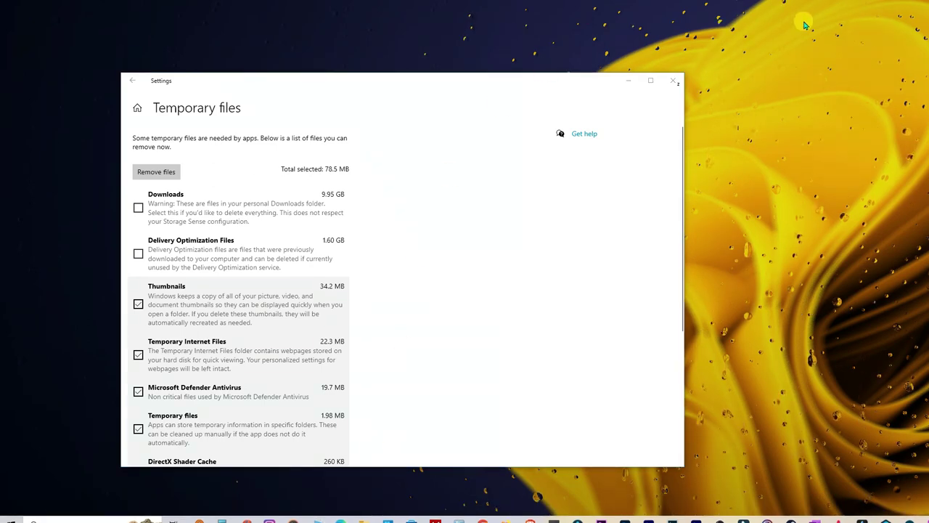
drag(928, 38, 377, 52)
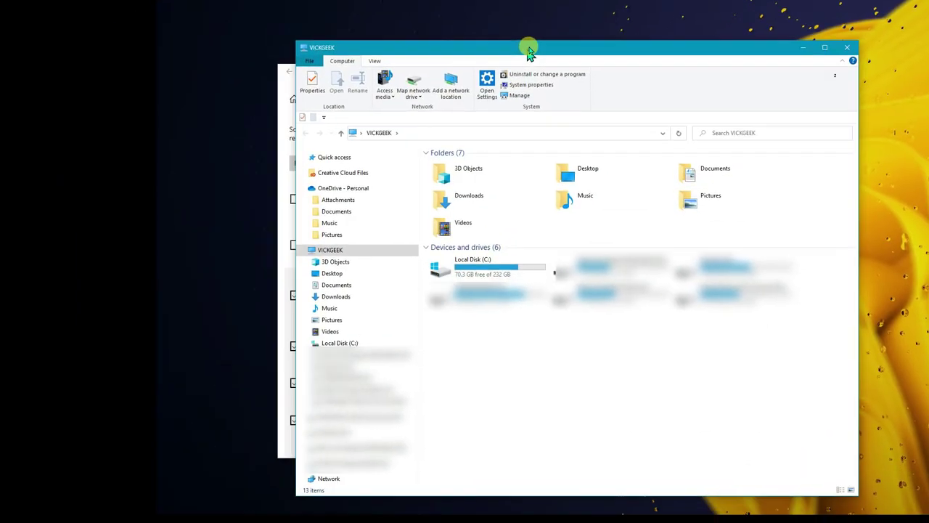
click(333, 276)
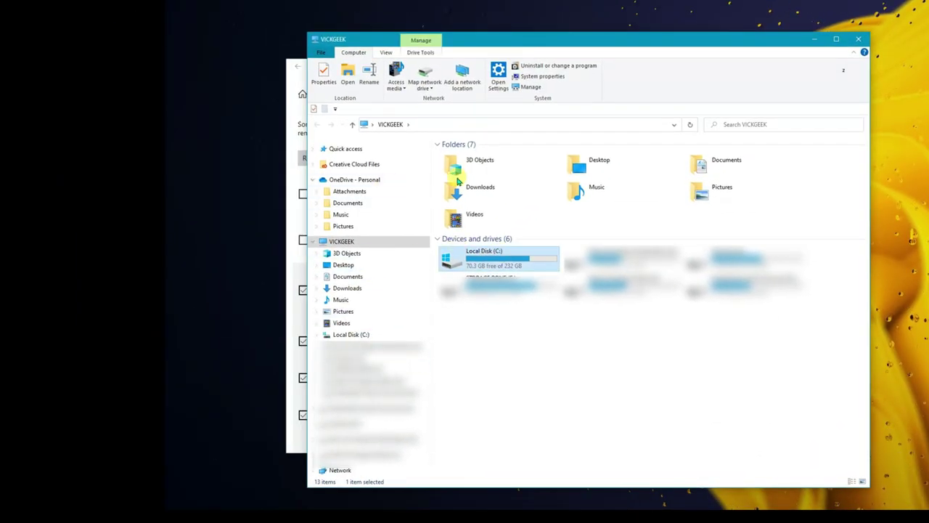
click(485, 190)
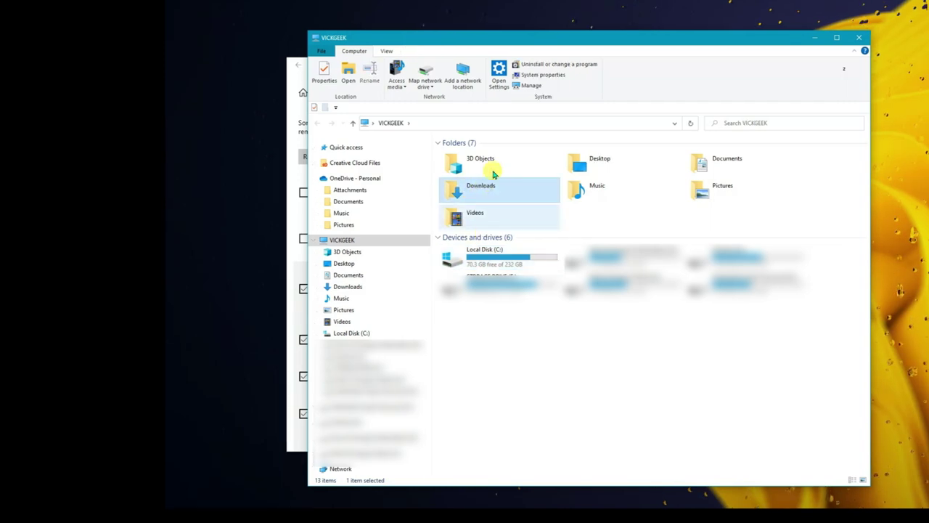
double_click(487, 187)
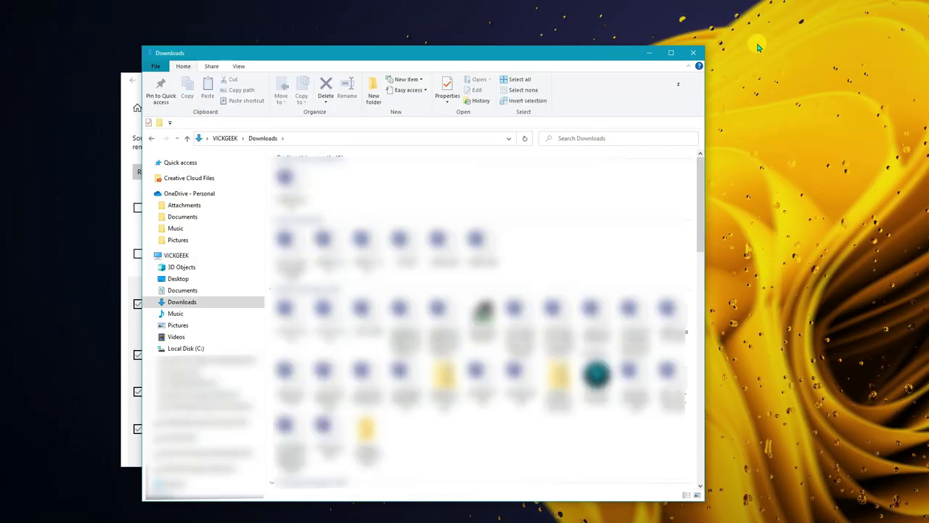
click(693, 52)
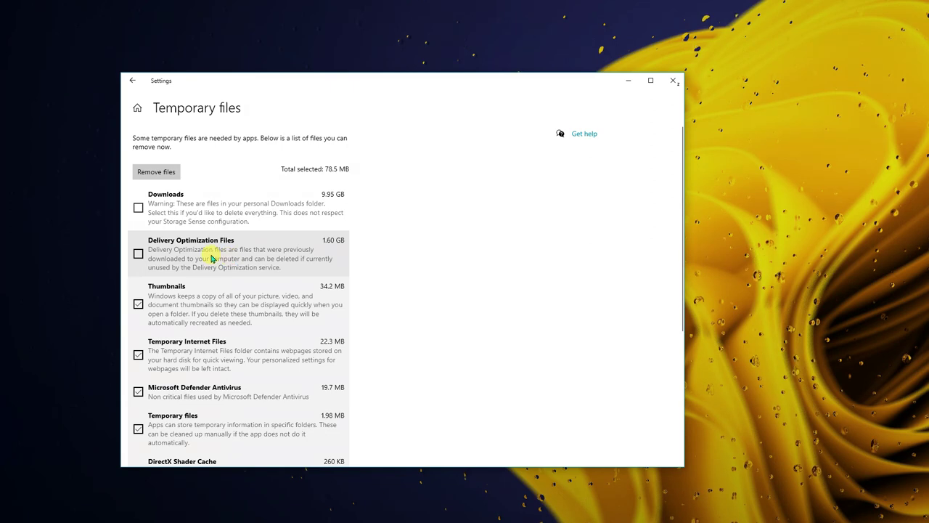
Remove the selected temporary files, leaving Delivery Optimization Files unchecked, and return to Storage
click(138, 253)
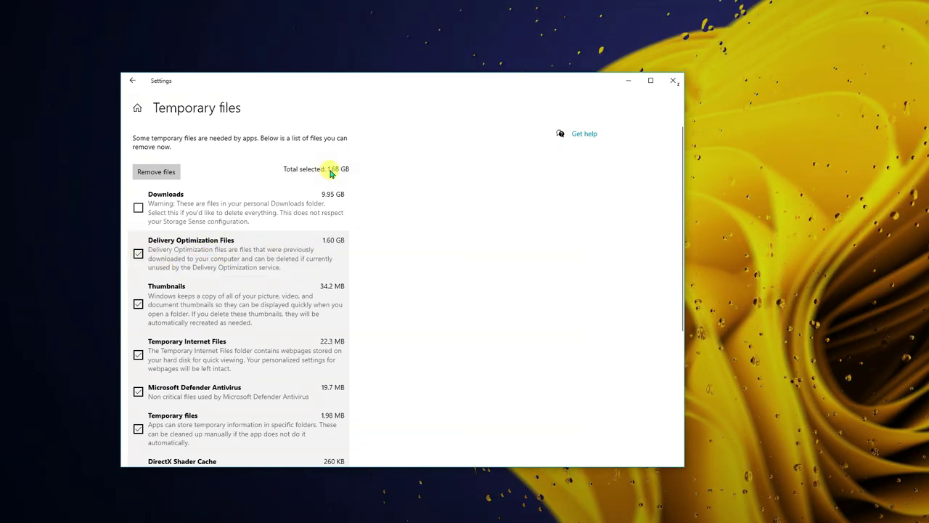
click(138, 253)
scroll(245, 320, down, 3)
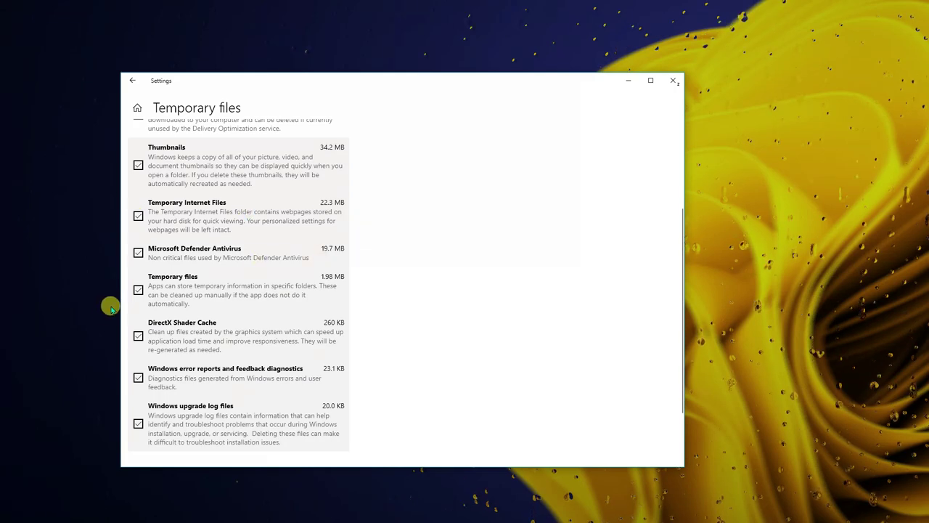
scroll(151, 392, down, 2)
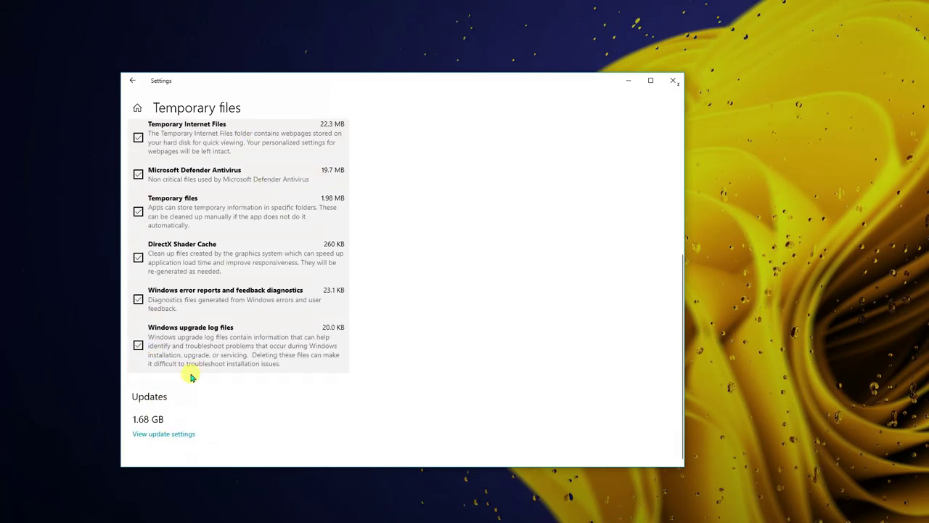
scroll(247, 349, up, 5)
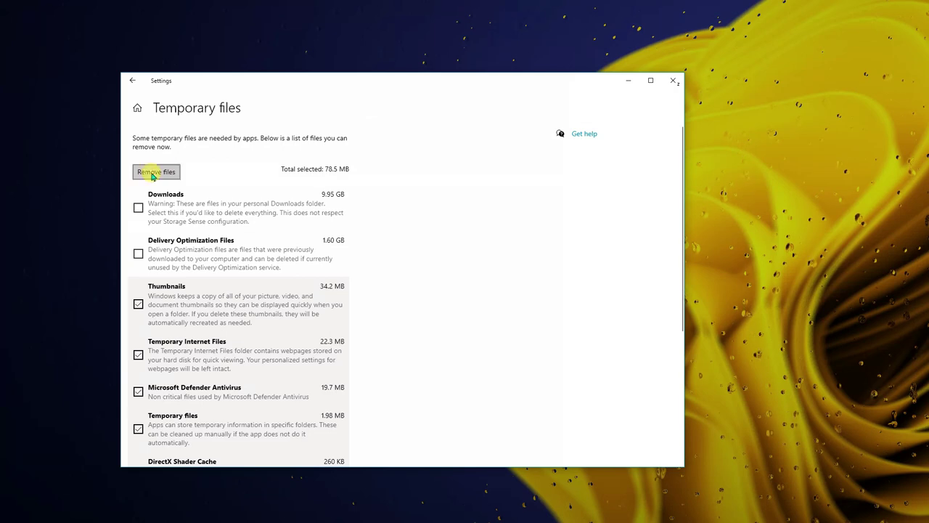
click(163, 171)
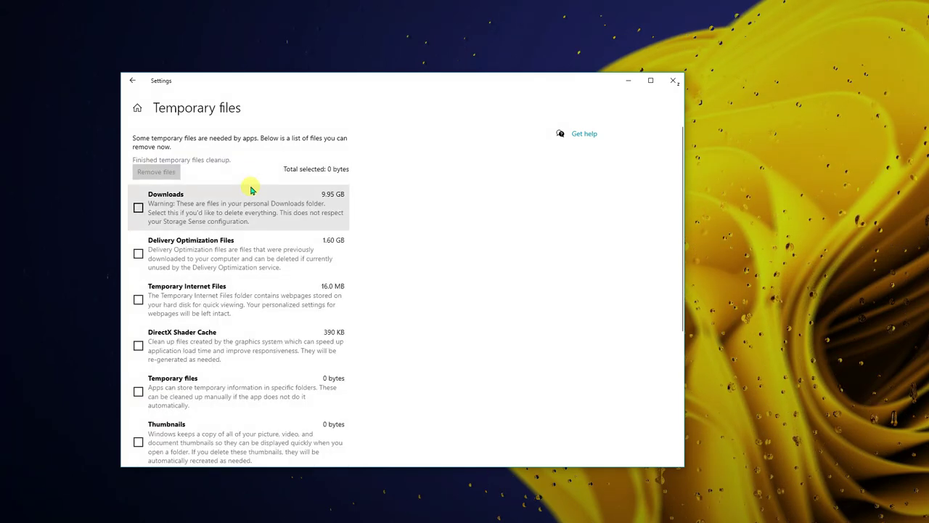
click(134, 86)
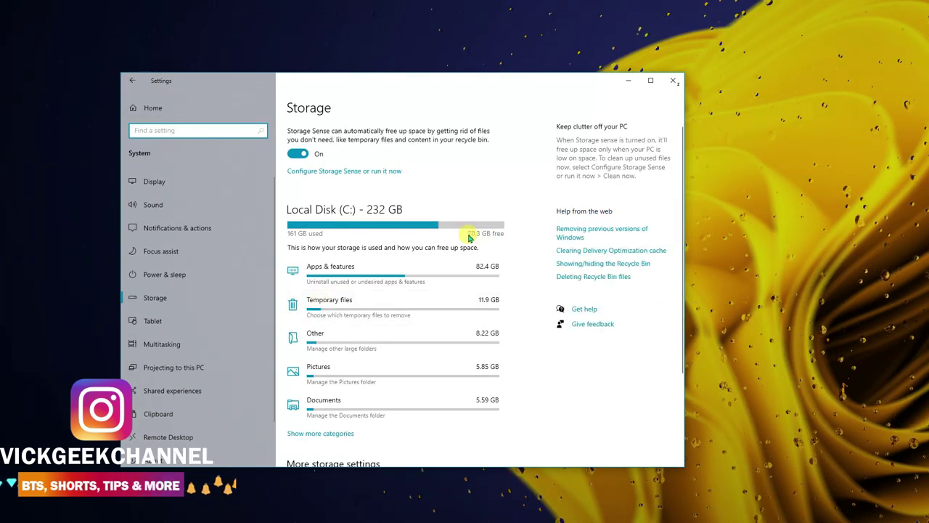
Open the Apps & features storage details and inspect 3D Viewer's options and the drive filter
mouse_move(470, 236)
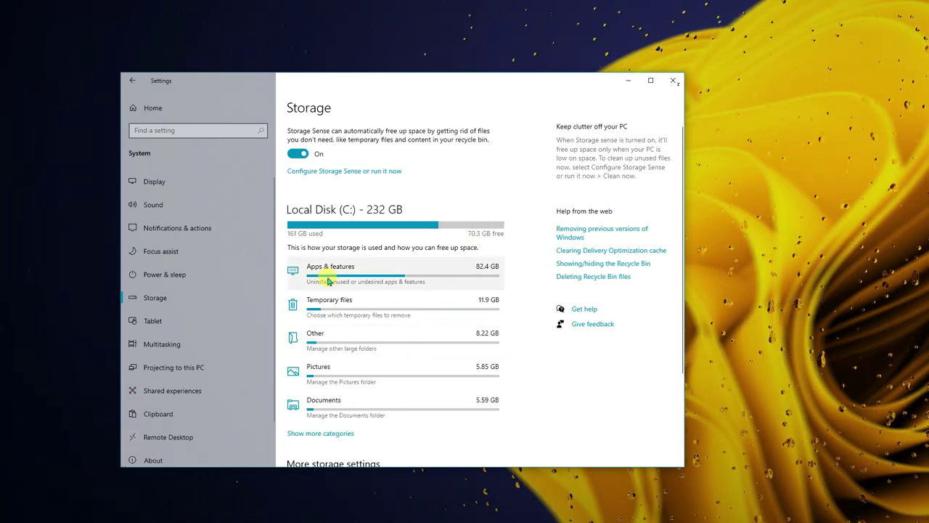
click(373, 270)
scroll(363, 280, down, 2)
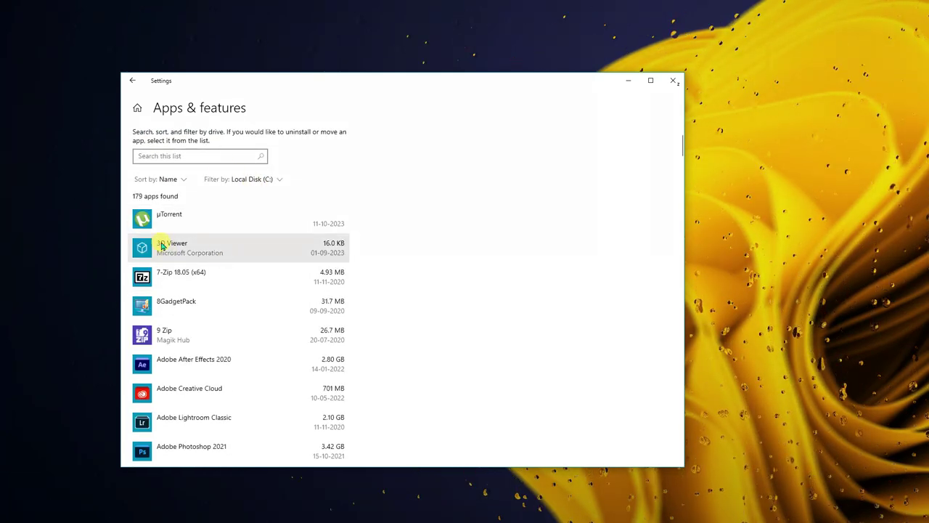
click(336, 247)
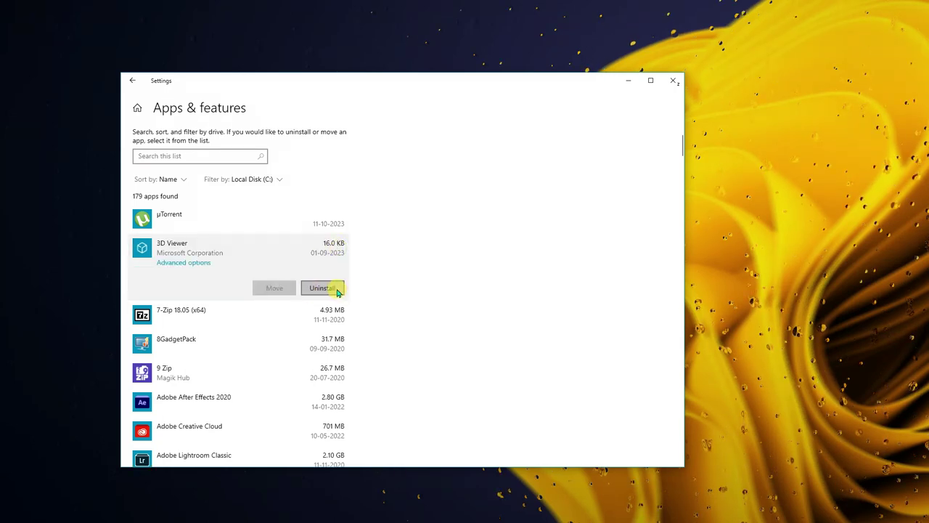
scroll(210, 185, up, 2)
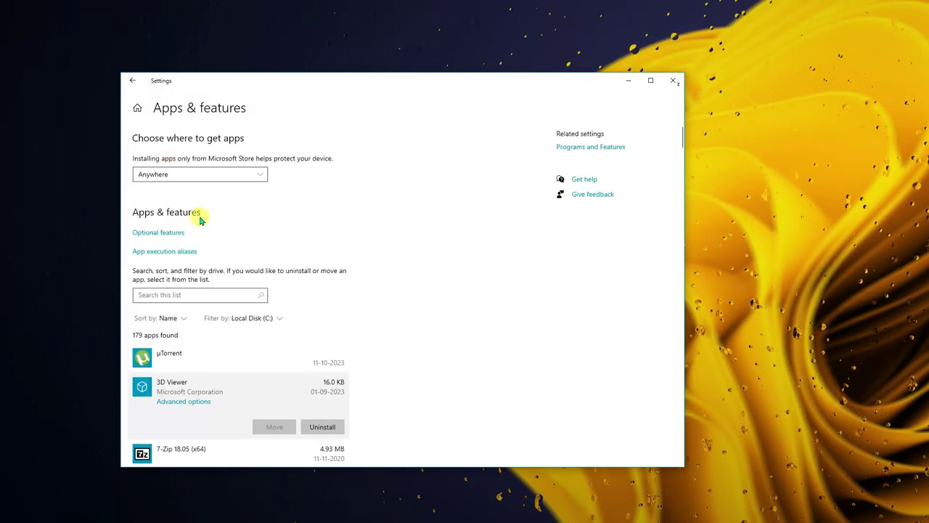
click(256, 320)
click(322, 307)
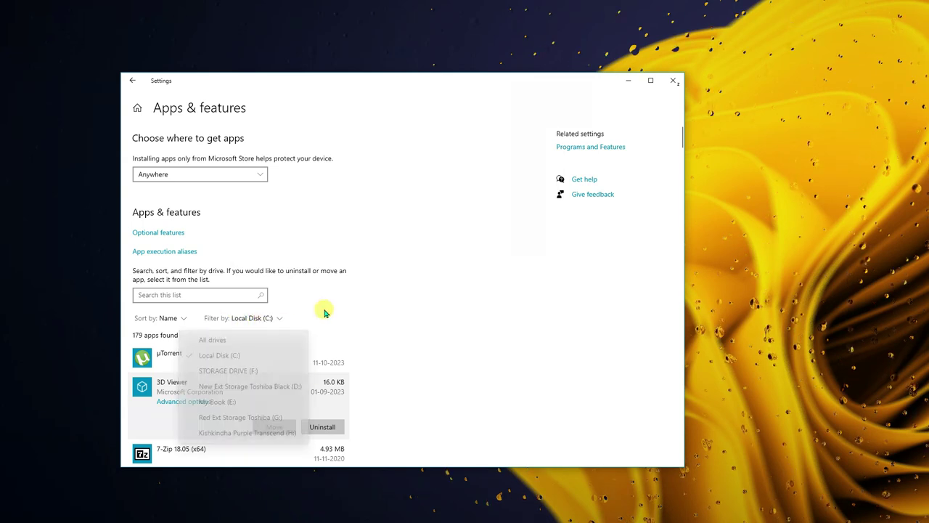
Uninstall the Windows Fax and Scan optional feature and go back to the Storage overview
click(160, 234)
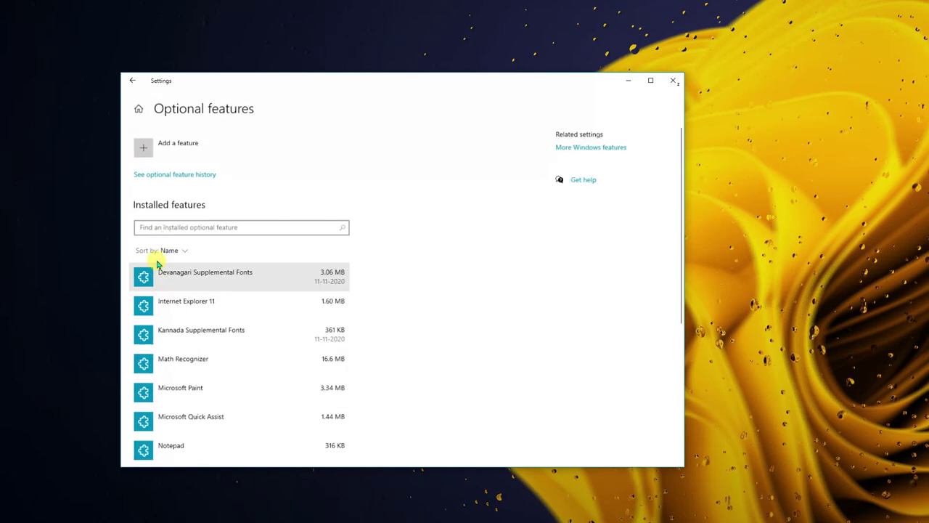
scroll(399, 218, down, 5)
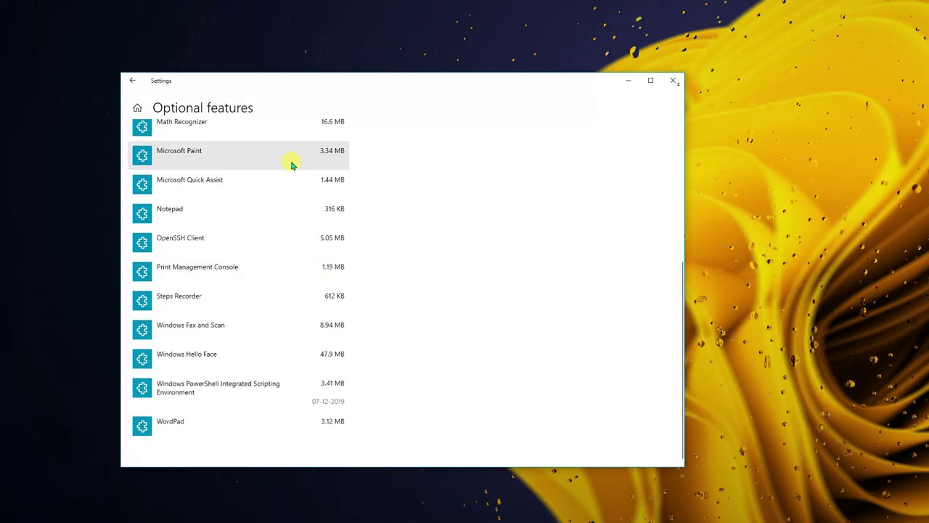
click(185, 333)
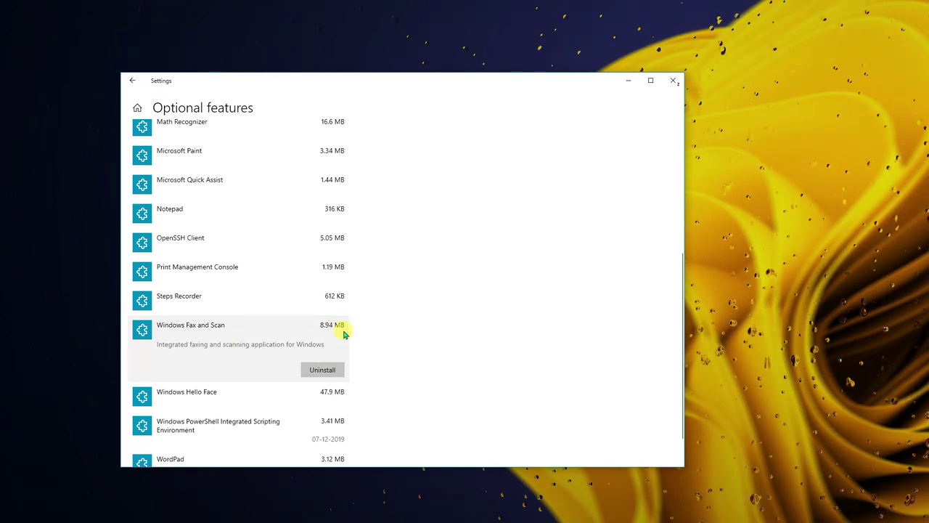
click(321, 371)
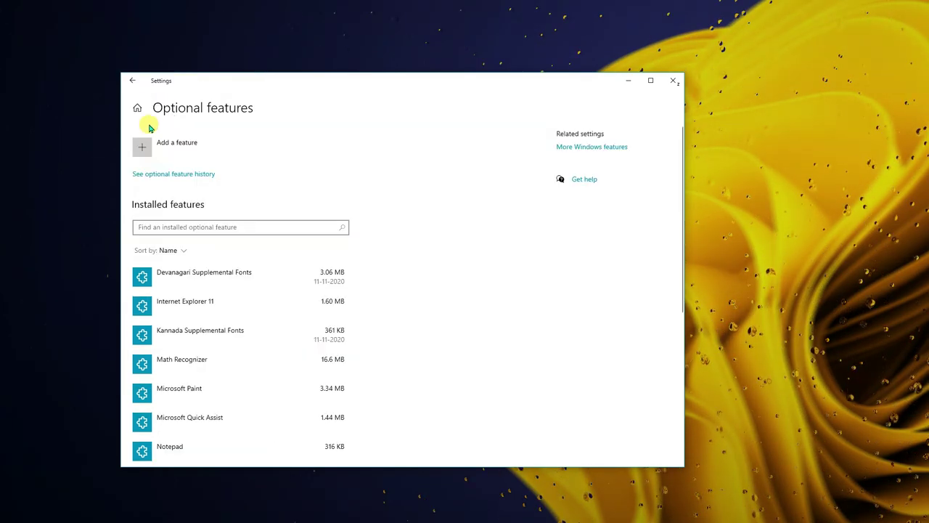
click(133, 80)
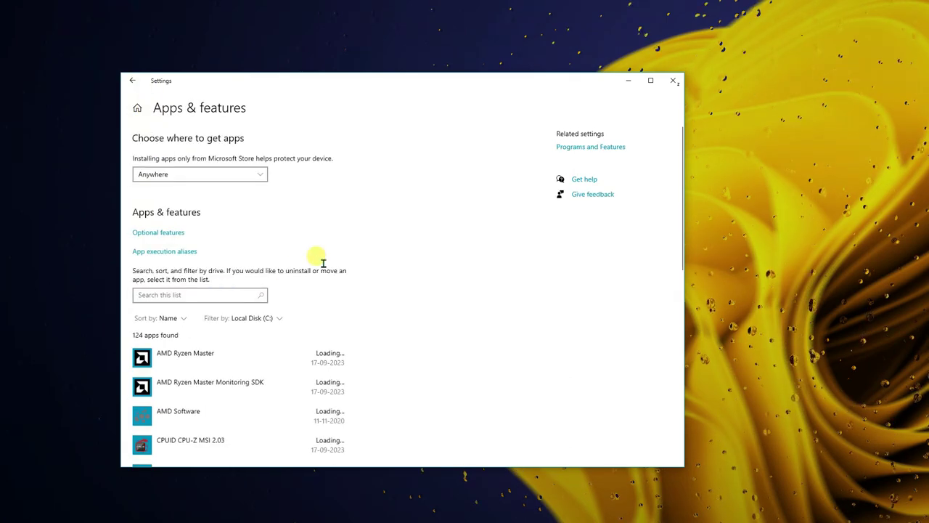
click(132, 81)
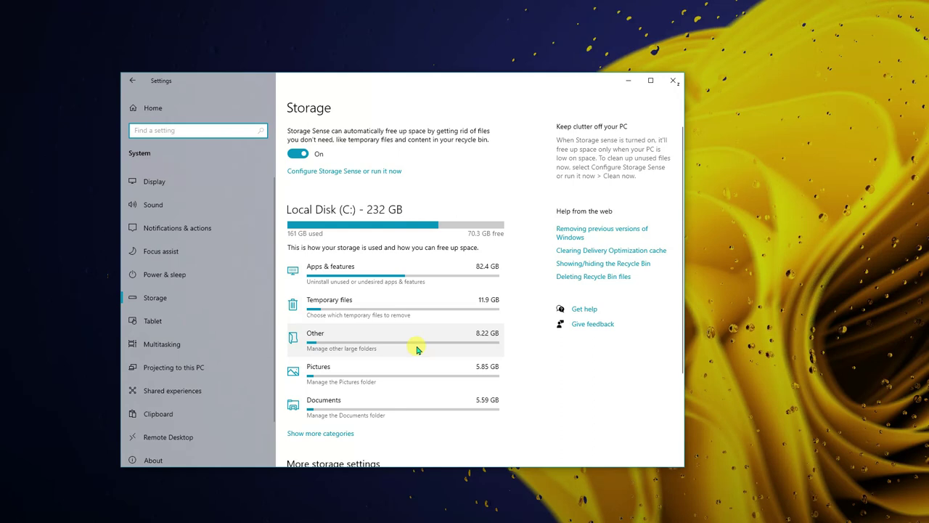
Open the Other storage category (8.12 GB) and scroll its folder list, led by C:\AMD
click(332, 353)
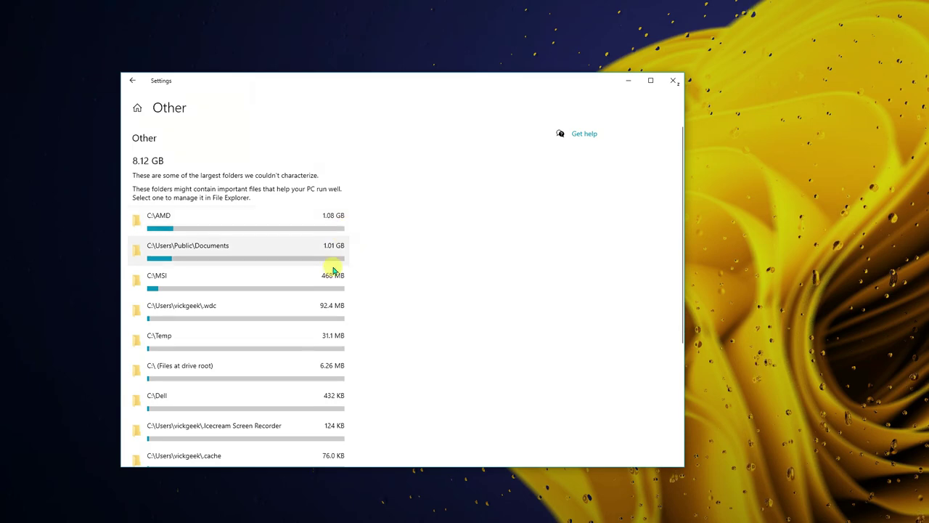
scroll(194, 290, down, 3)
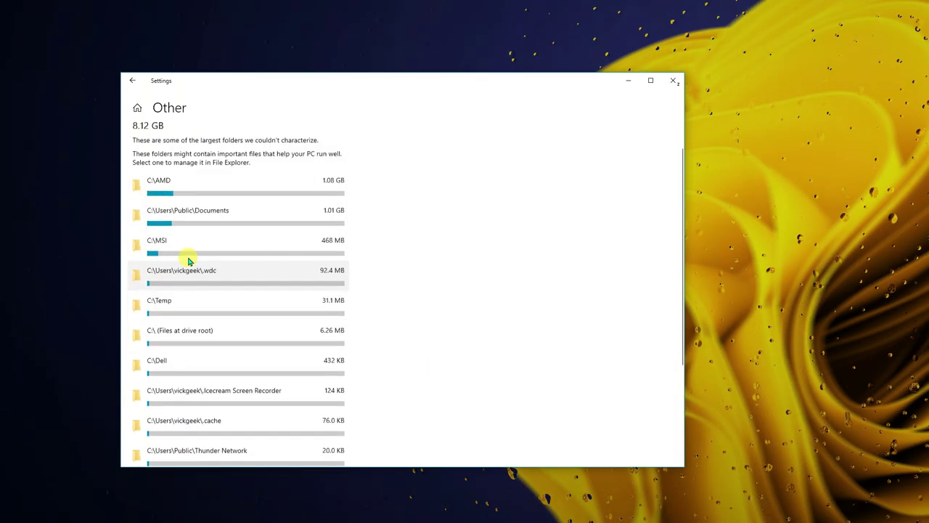
Return to the Storage overview and launch Optimize Drives from More storage settings
scroll(191, 264, up, 3)
click(133, 83)
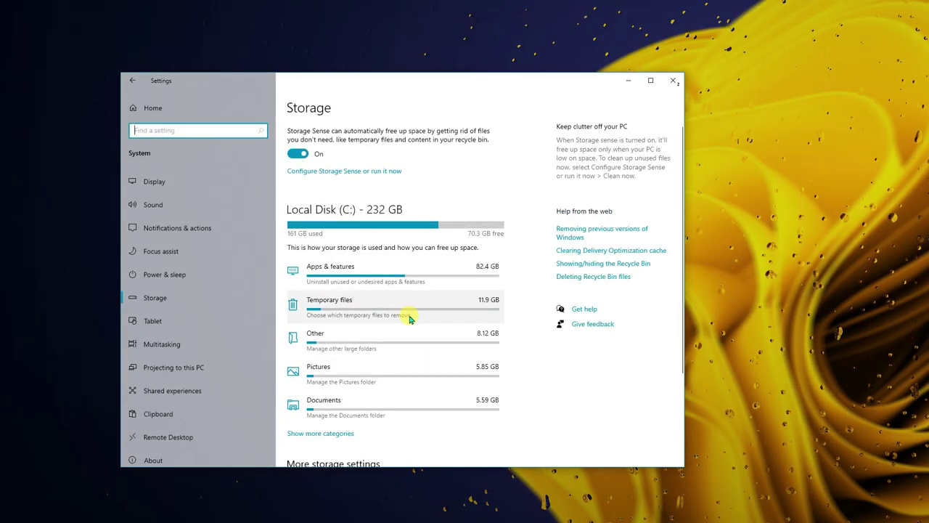
scroll(397, 348, down, 2)
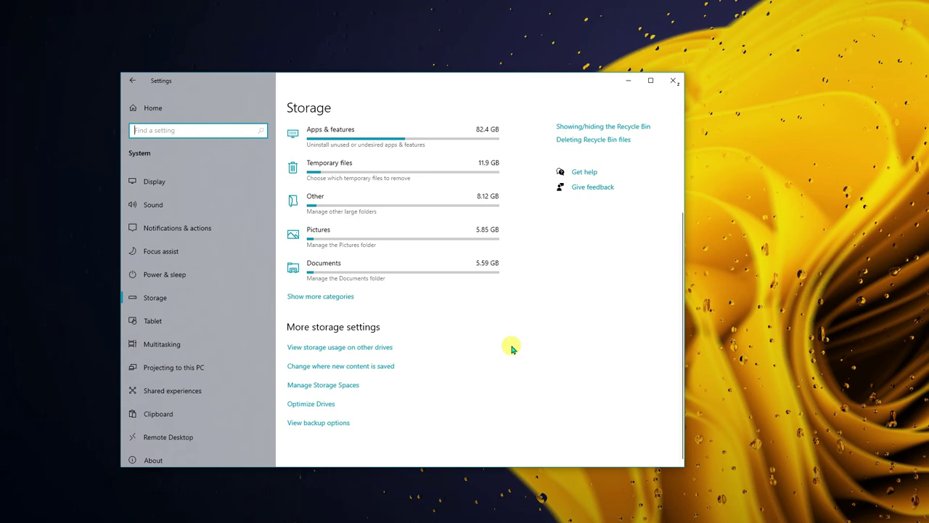
click(330, 405)
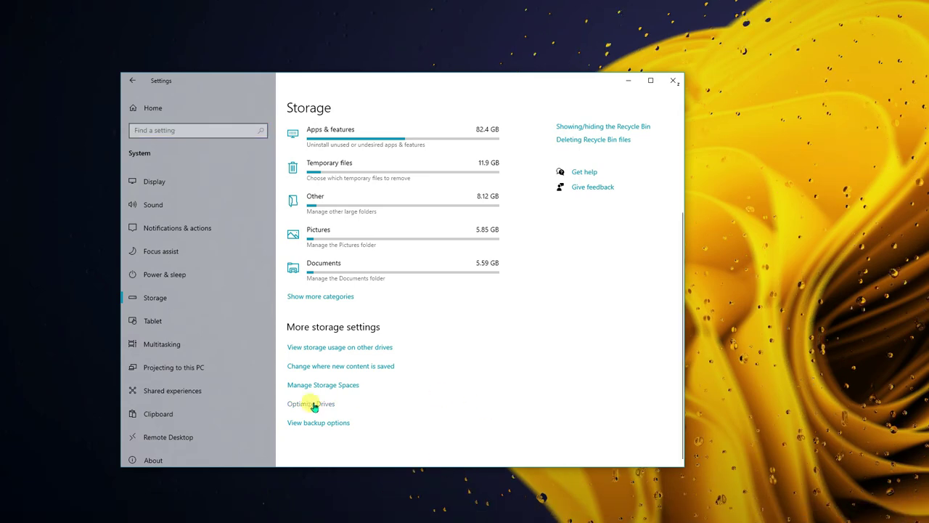
Center the Optimize Drives window and optimize the C: solid state drive
drag(769, 59, 353, 152)
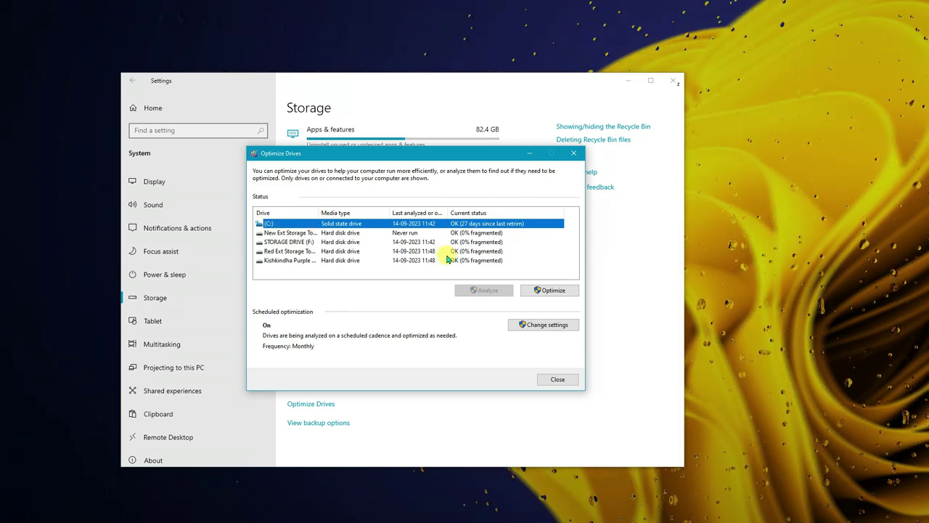
click(550, 290)
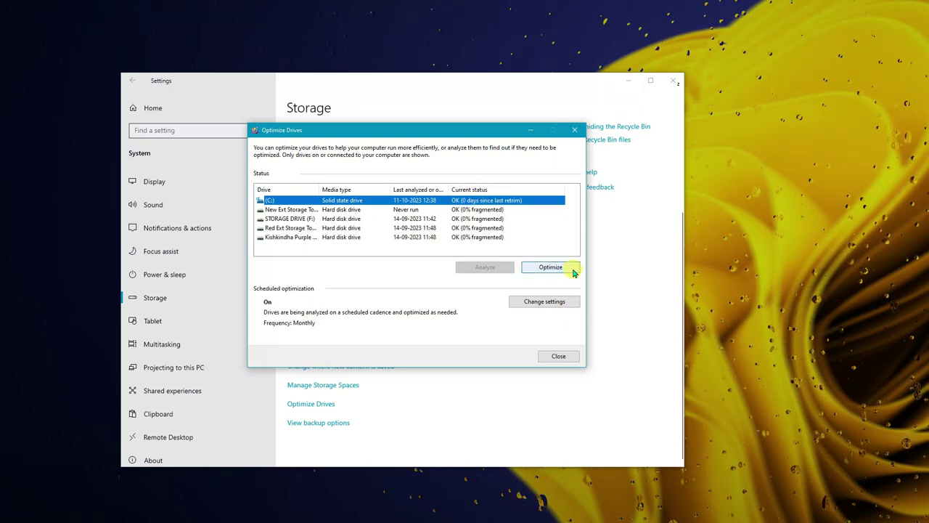
click(550, 302)
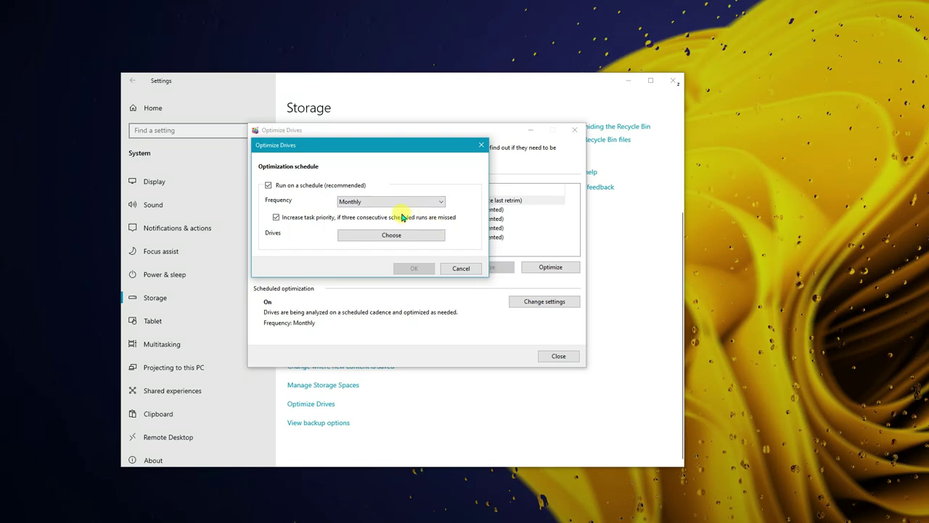
click(367, 203)
click(369, 203)
click(369, 202)
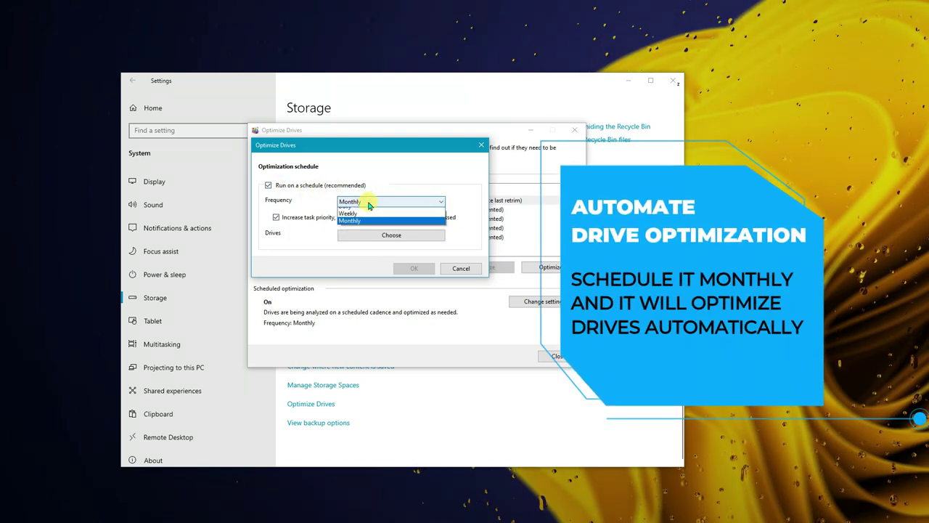
click(347, 226)
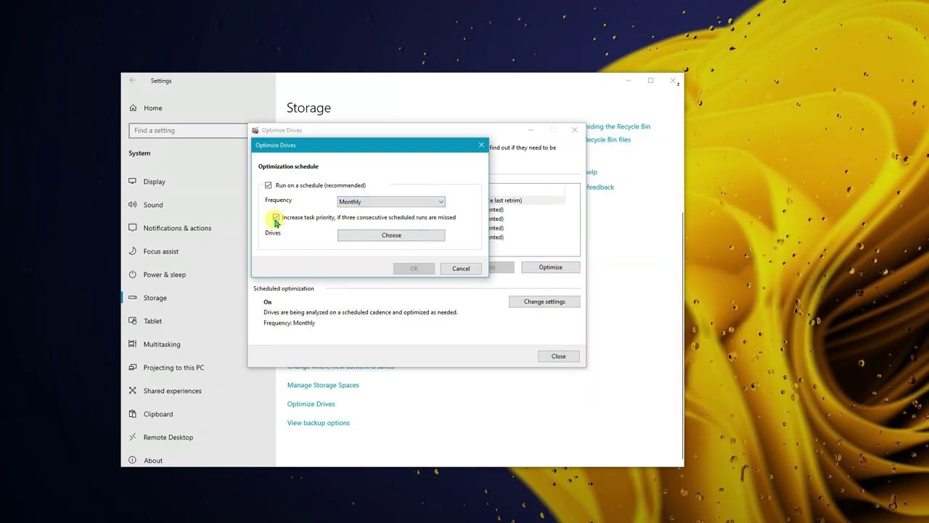
click(353, 235)
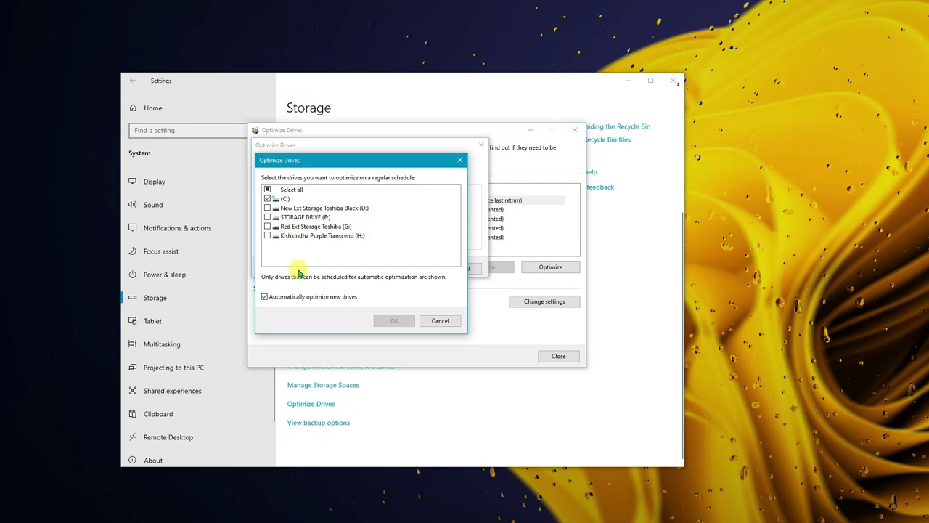
click(435, 321)
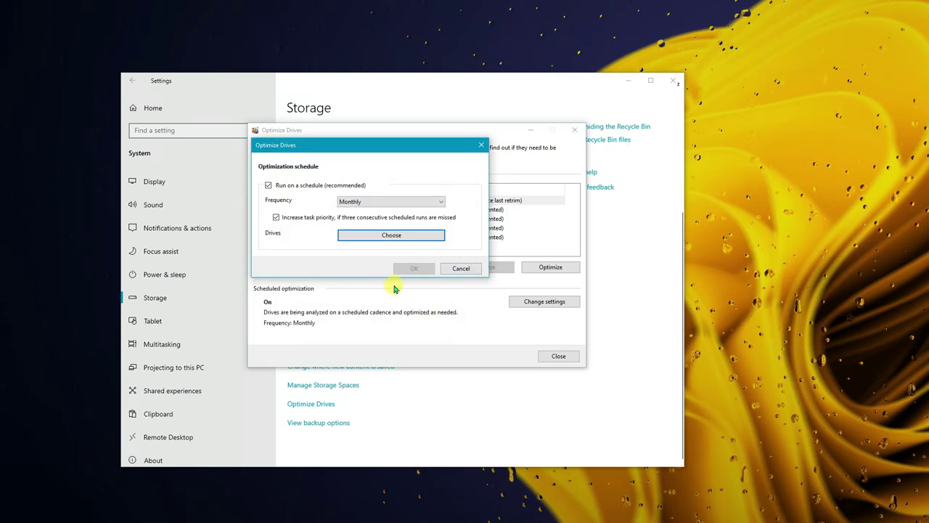
click(465, 268)
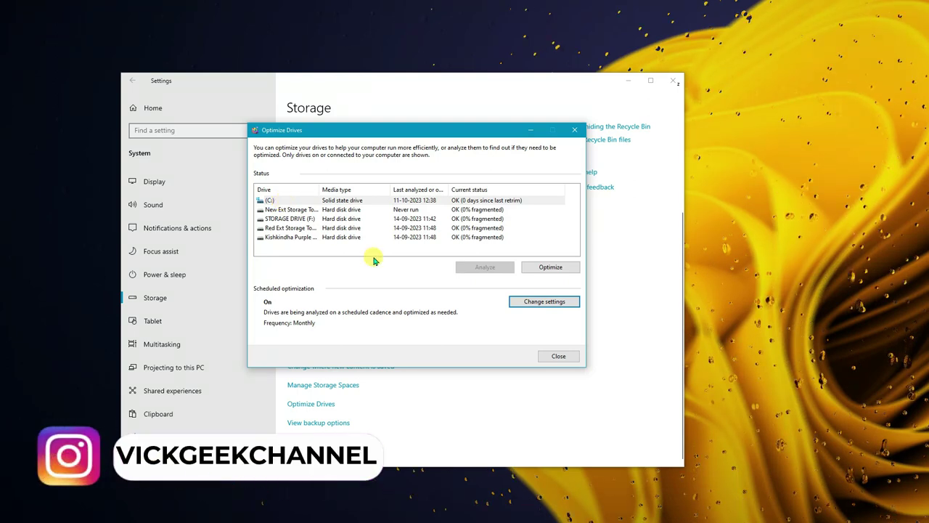
Close the Optimize Drives window and then the Settings window
click(559, 357)
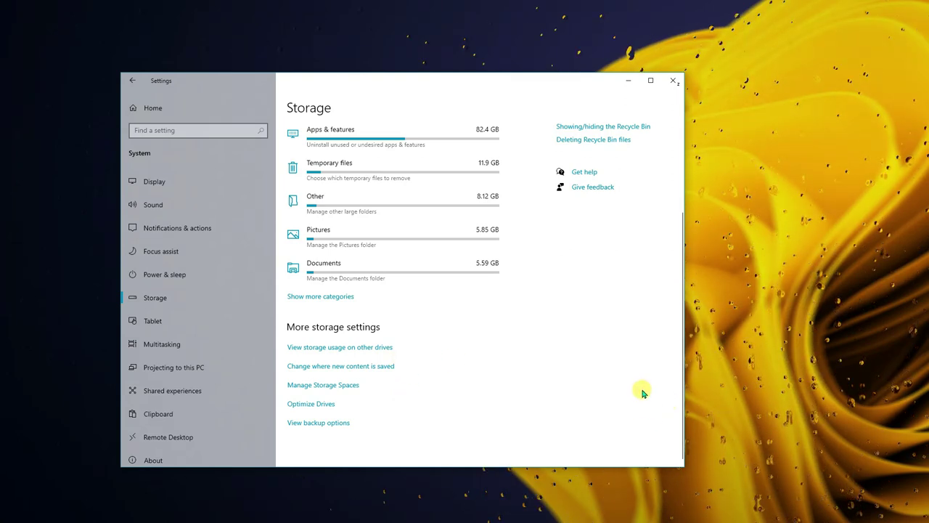
click(672, 82)
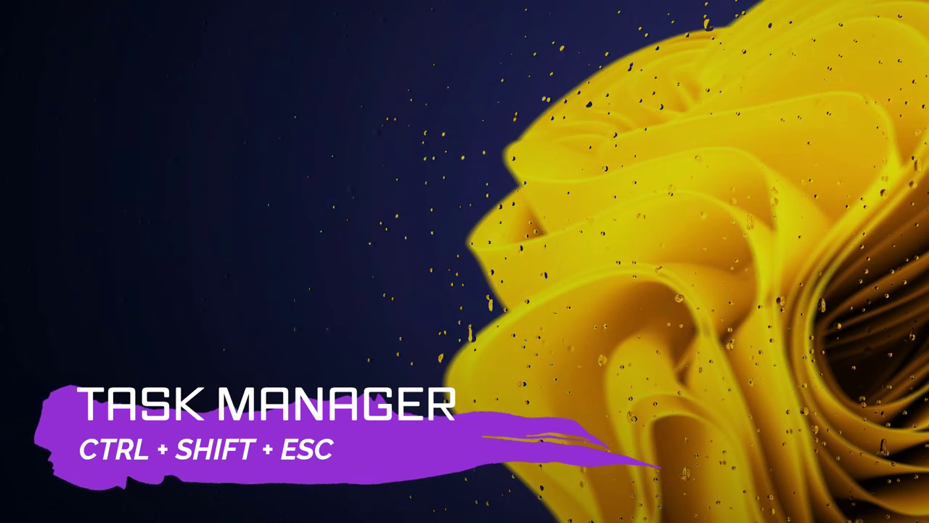
Open Task Manager with Ctrl+Shift+Esc, view Memory performance, and launch Resource Monitor
key(ctrl+shift+Escape)
drag(293, 93, 266, 67)
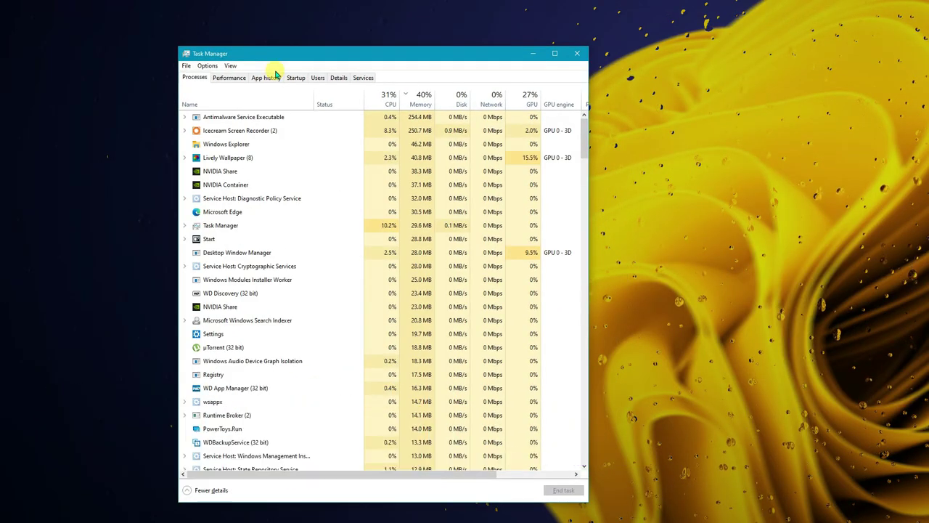
click(230, 78)
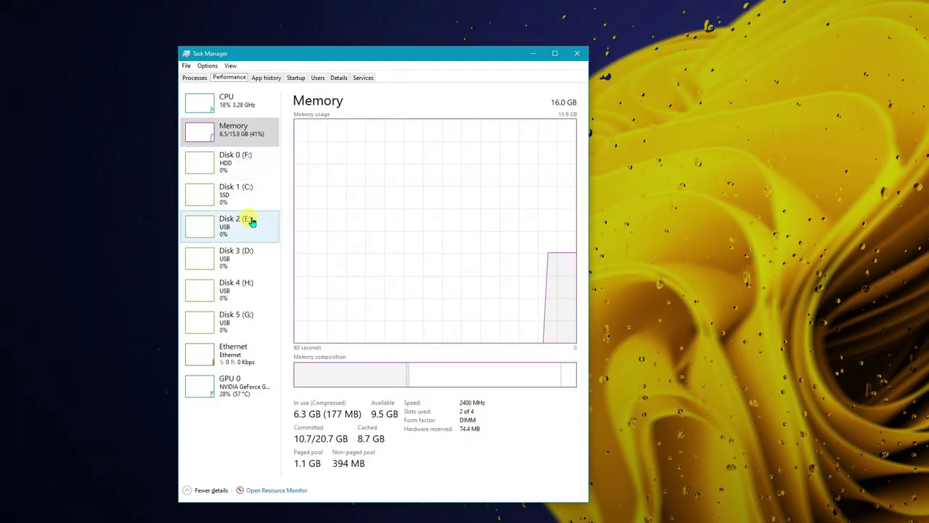
click(273, 494)
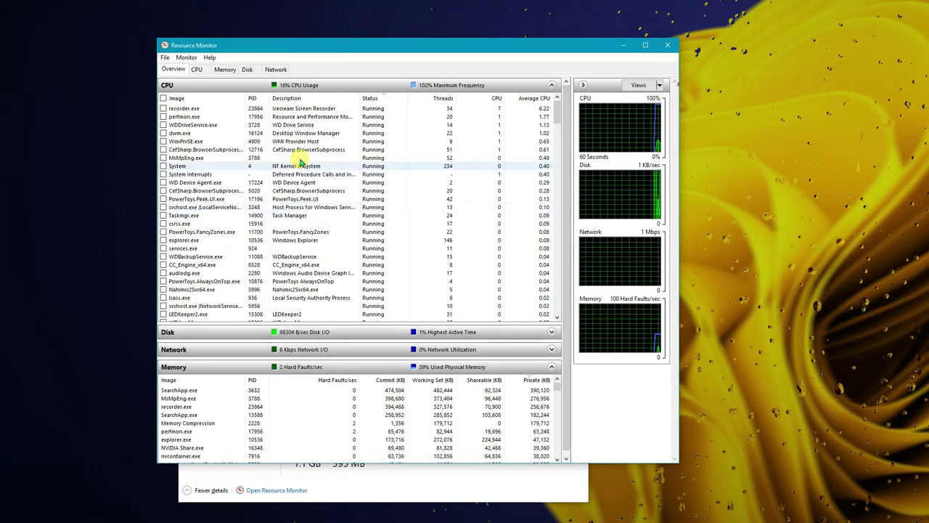
Sort the CPU process list by Status and scroll through the running processes
click(377, 98)
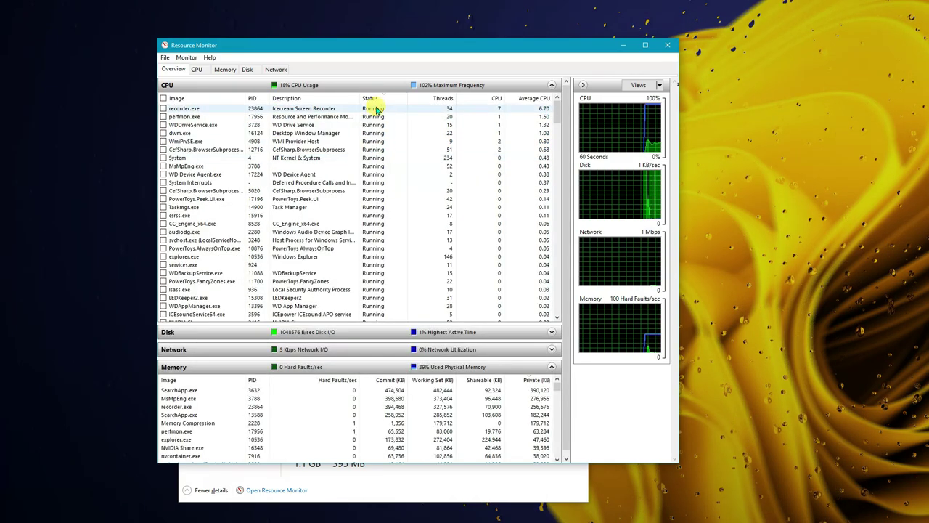
scroll(222, 186, down, 10)
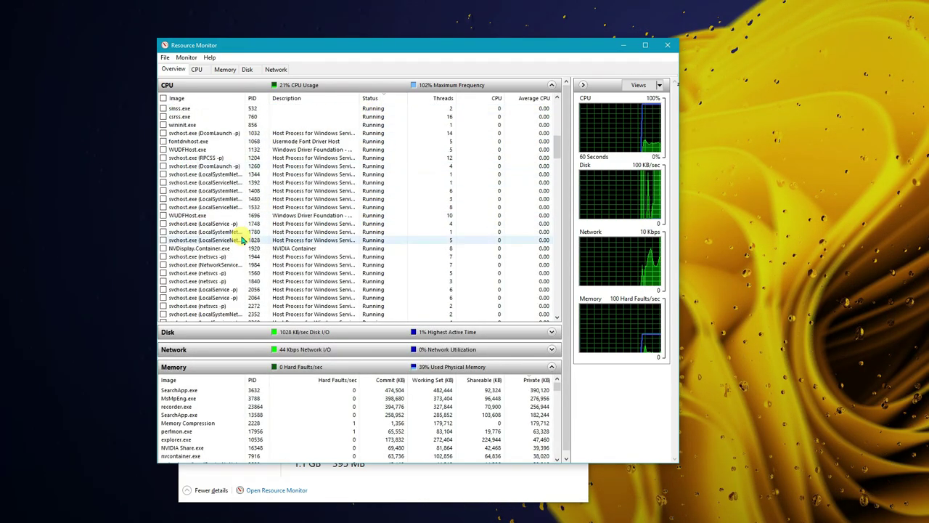
scroll(255, 260, down, 9)
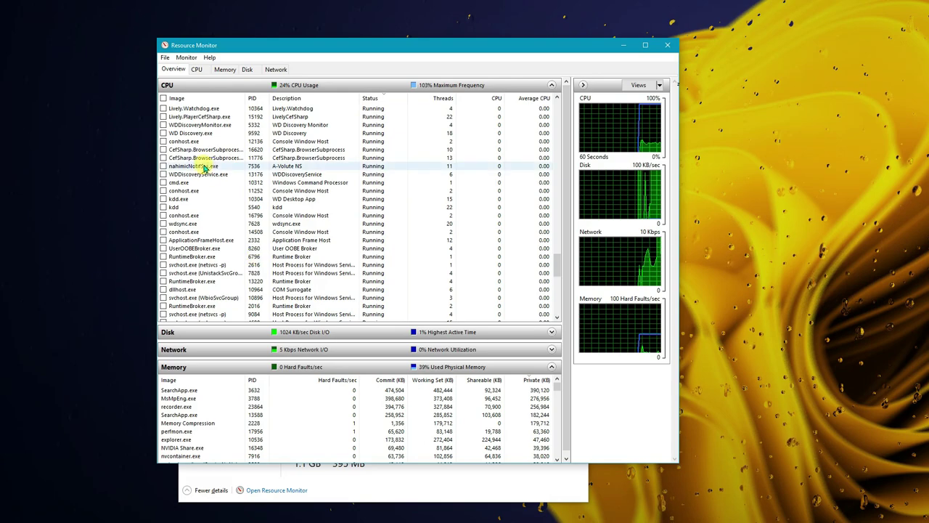
scroll(201, 176, down, 10)
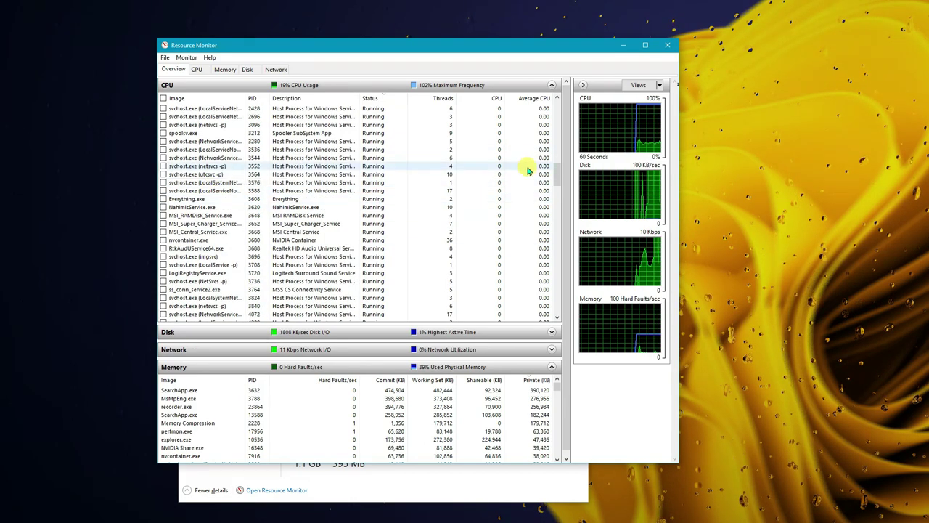
drag(558, 171, 558, 109)
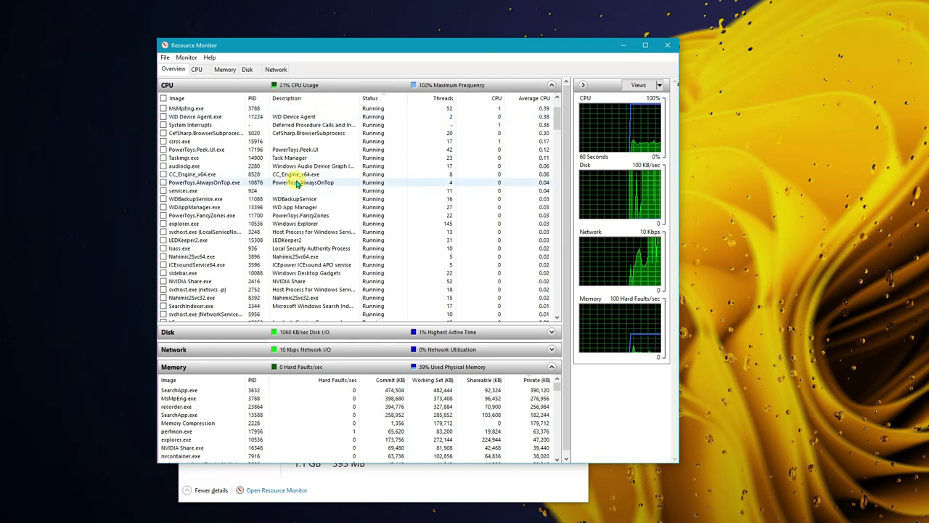
Search online for the CC_Engine_x64.exe process
right_click(205, 202)
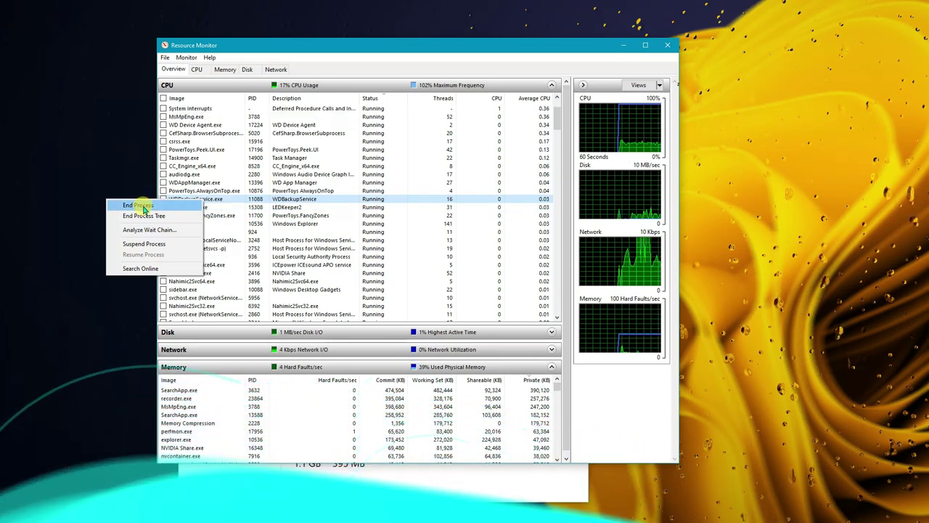
click(276, 241)
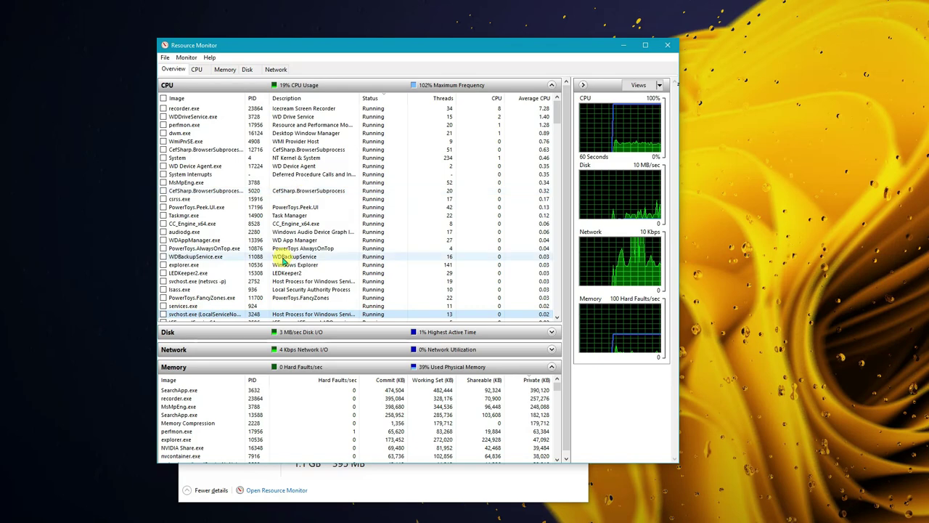
click(290, 223)
right_click(289, 231)
click(228, 302)
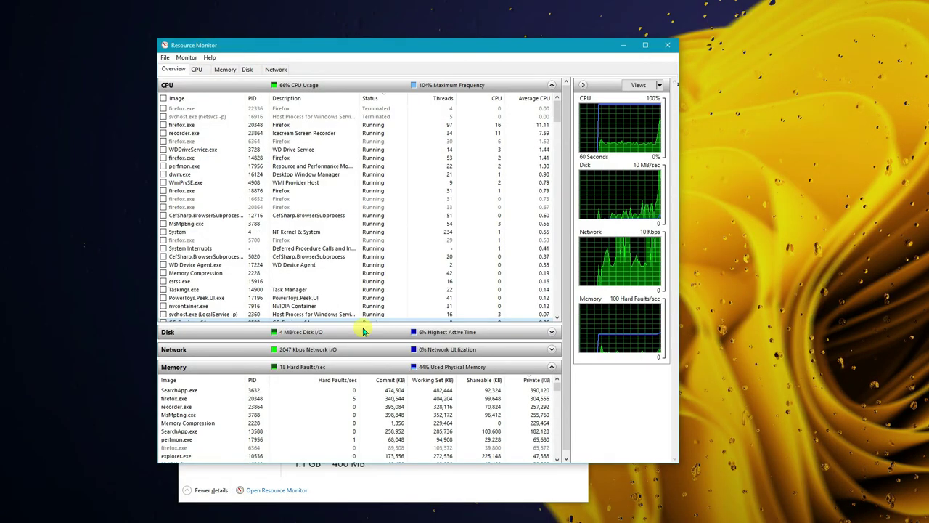
End the LEDKeeper2.exe process and confirm the prompt
scroll(290, 270, down, 5)
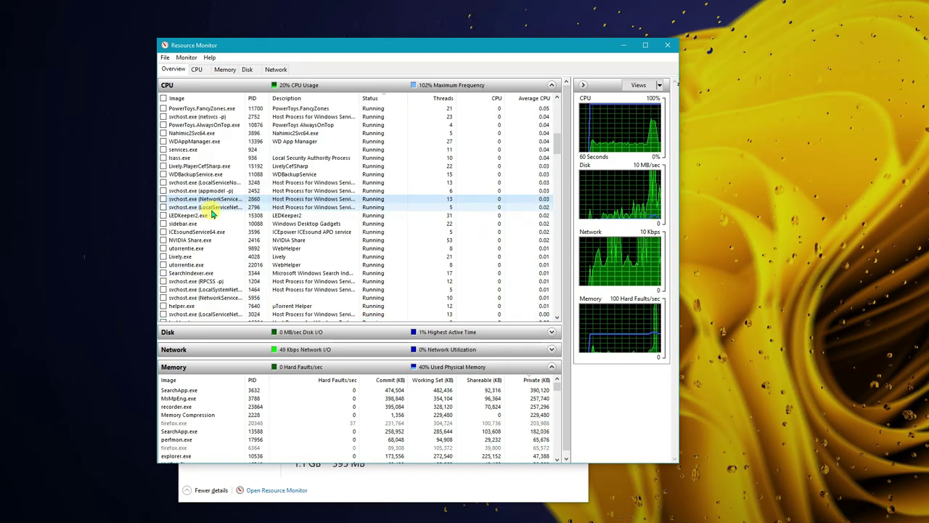
right_click(175, 217)
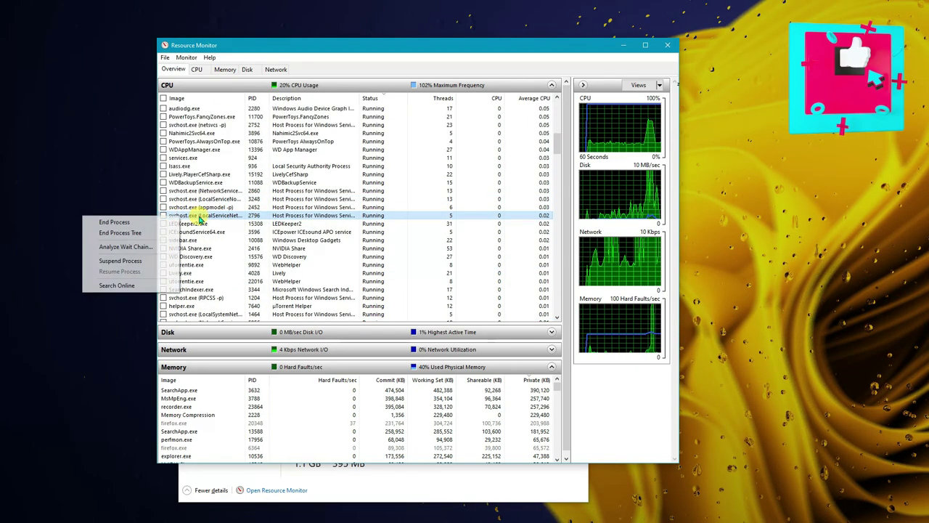
key(Escape)
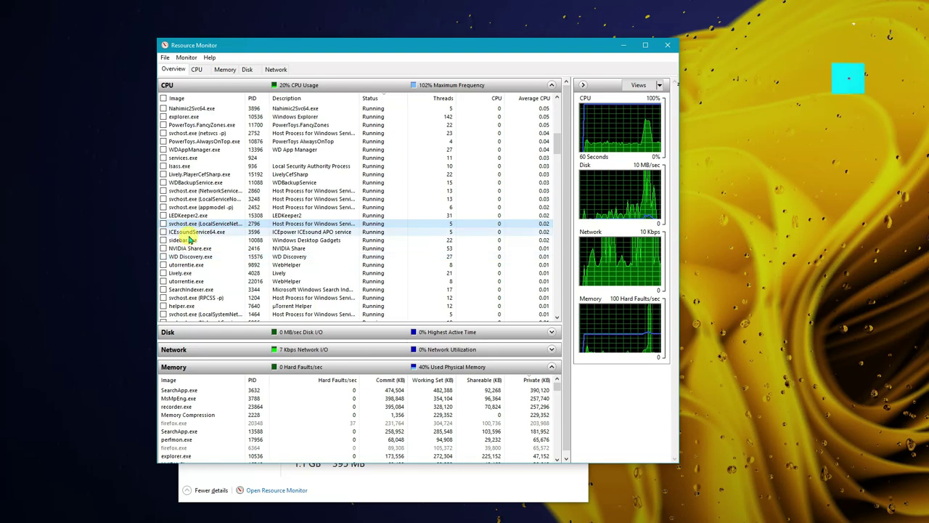
right_click(201, 216)
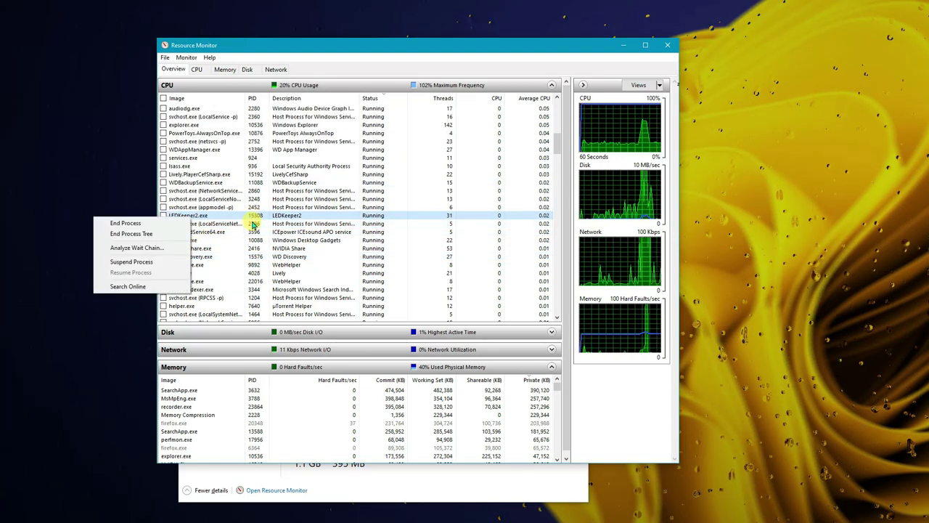
click(127, 223)
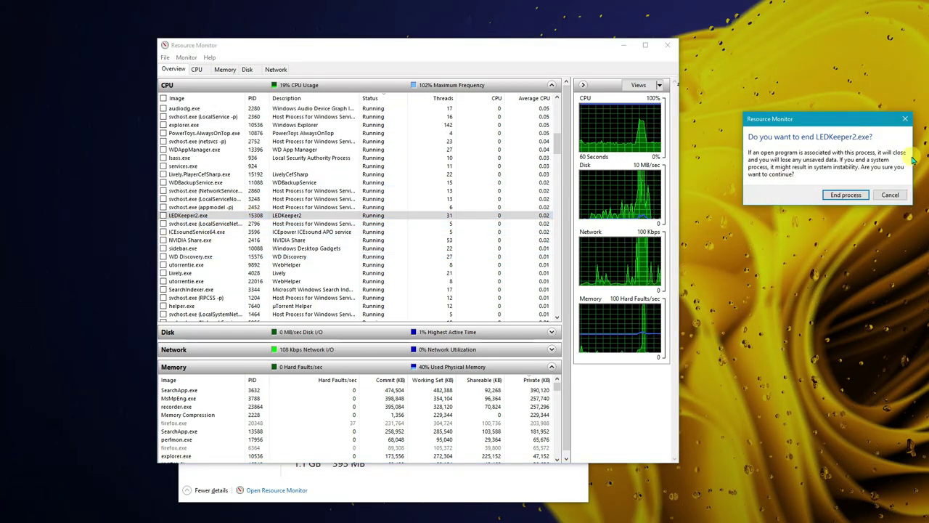
drag(817, 125, 338, 182)
click(352, 254)
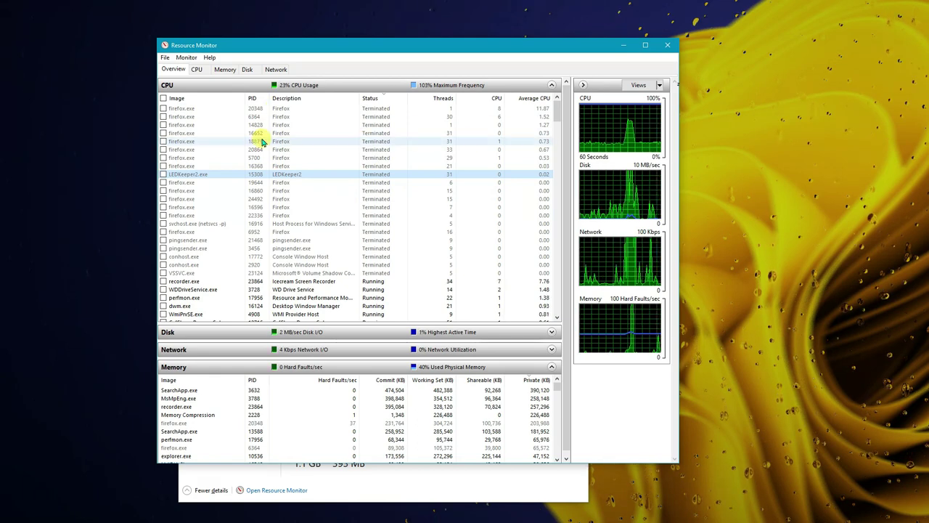
Select MsMpEng.exe in the Memory section, then show the detailed CPU tab
click(191, 367)
click(191, 368)
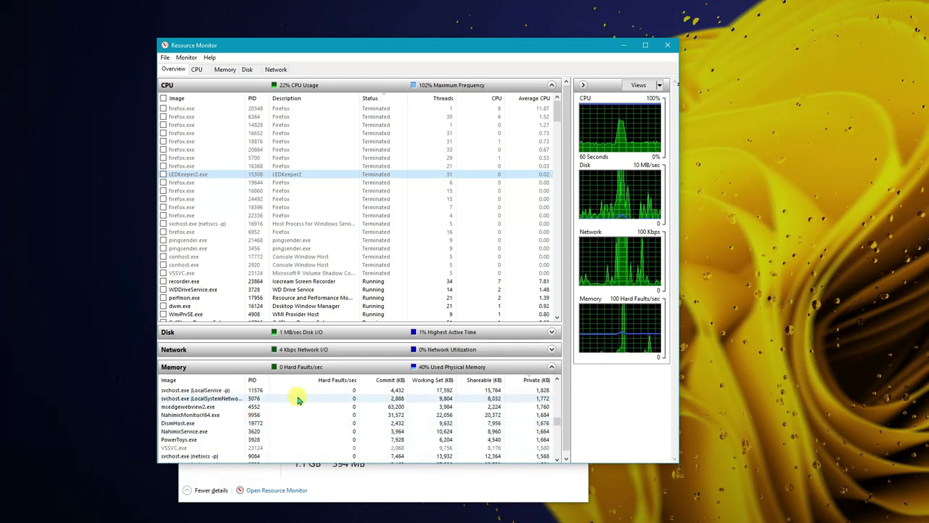
scroll(397, 423, up, 10)
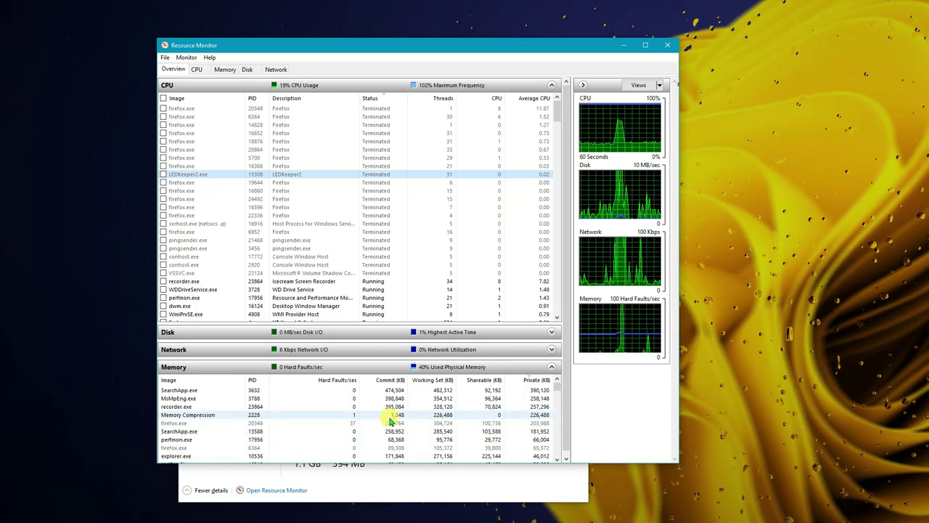
click(186, 397)
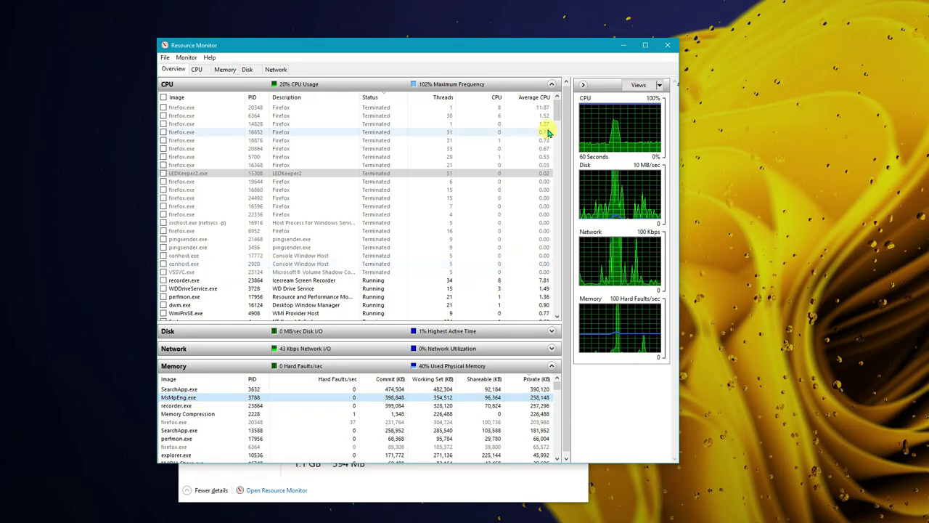
click(197, 73)
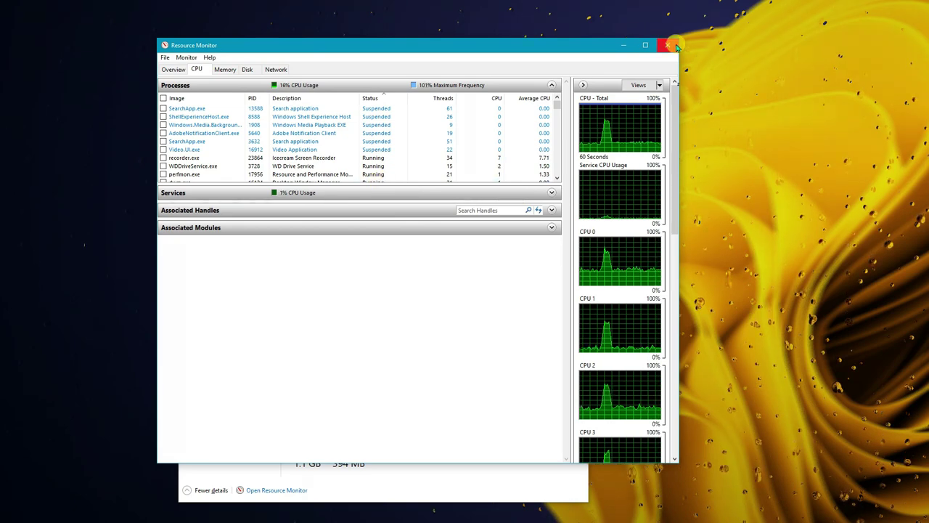
Step through the Memory, Disk and Network tabs, scrolling the network activity list
click(218, 70)
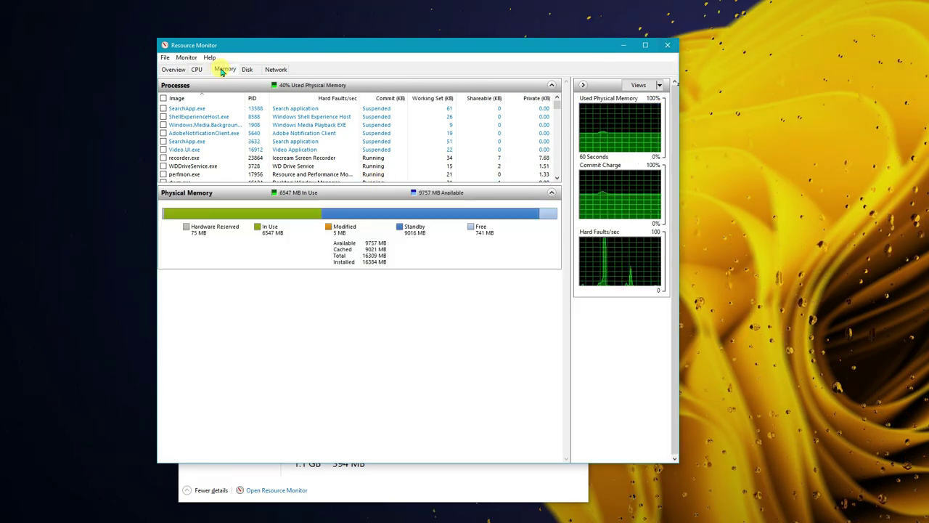
click(246, 70)
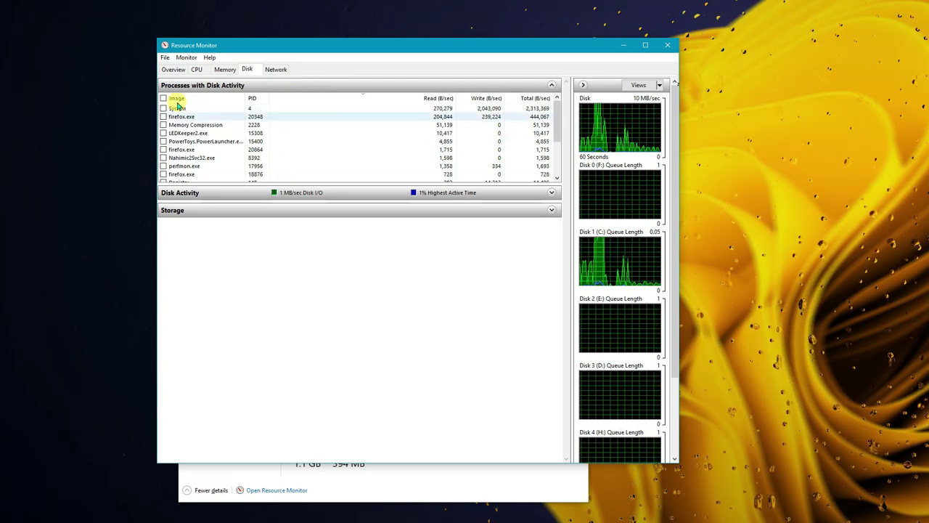
click(275, 69)
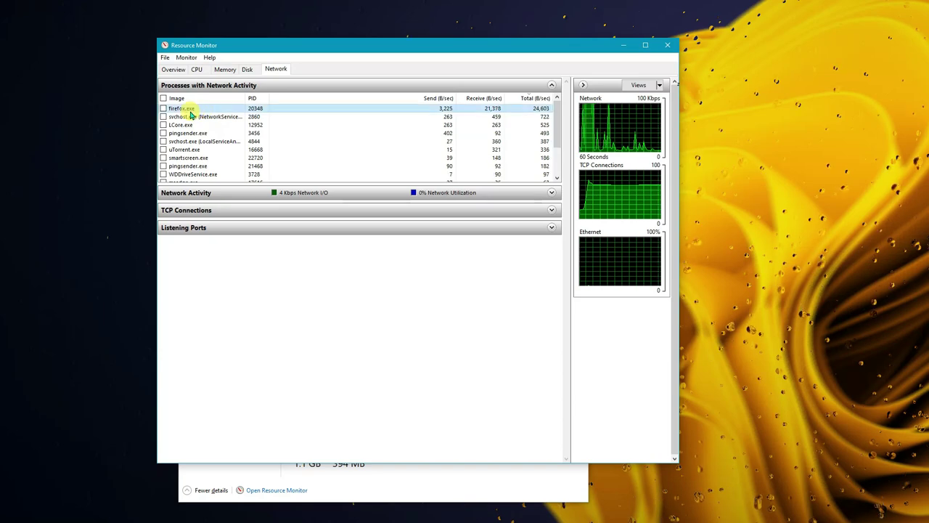
scroll(202, 166, down, 2)
scroll(202, 165, up, 2)
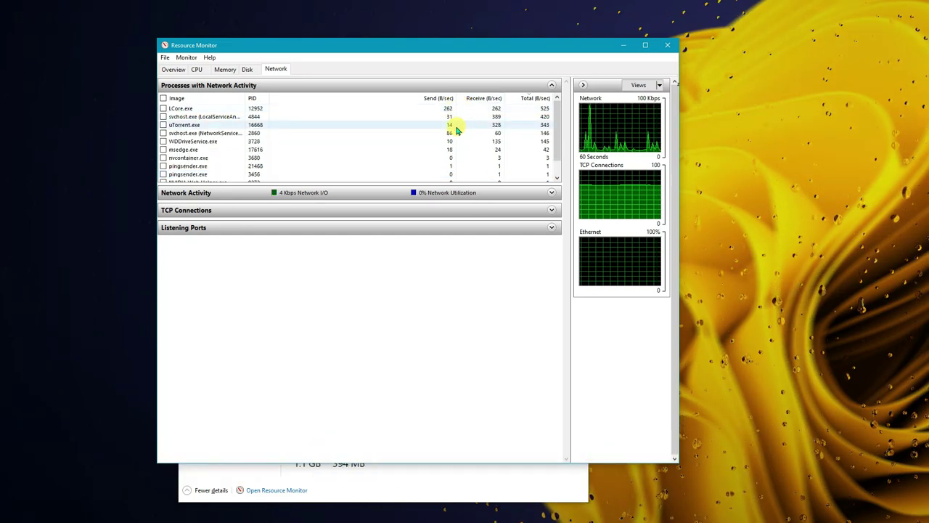
Close Resource Monitor and inspect the Realtek, Skype and Microsoft Edge startup entries
key(alt+F4)
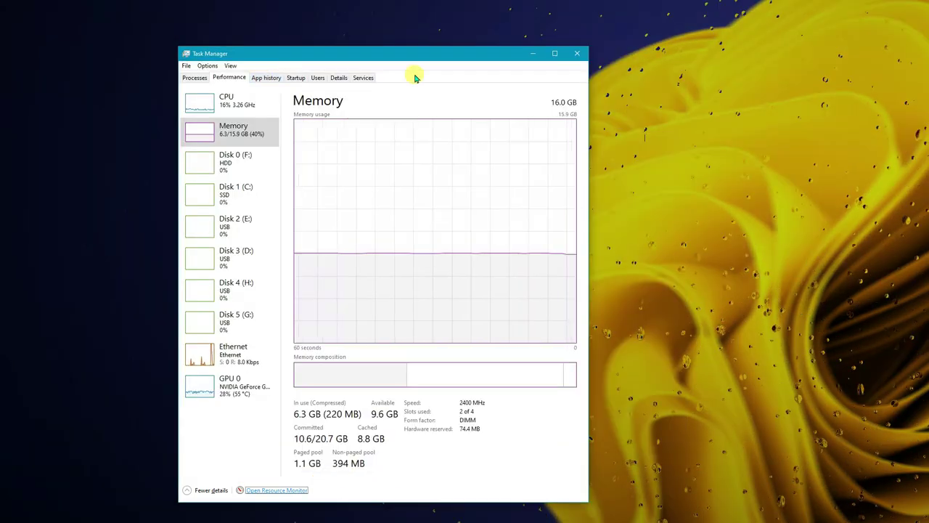
click(296, 78)
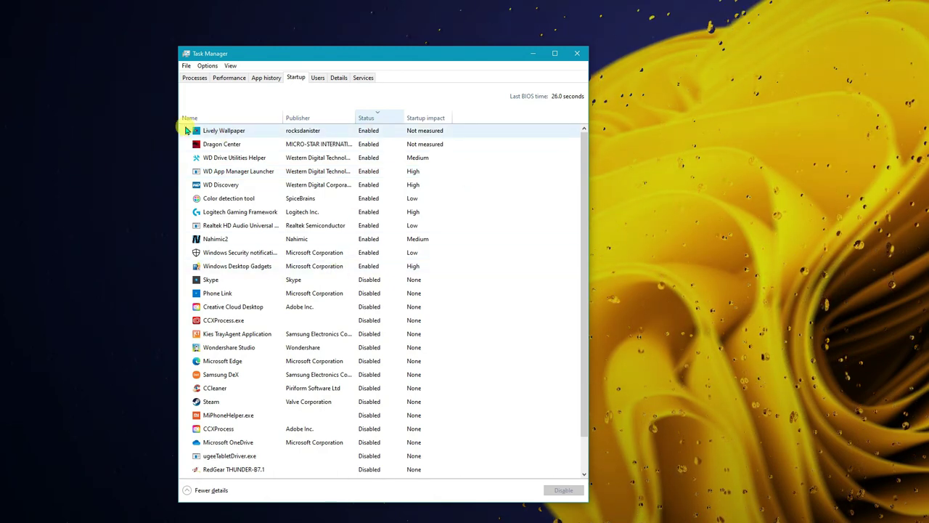
click(234, 228)
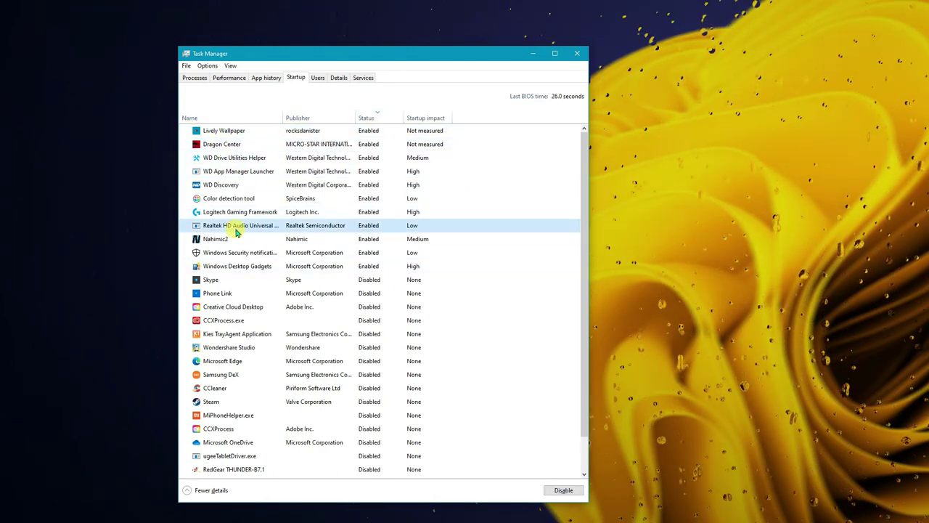
click(243, 280)
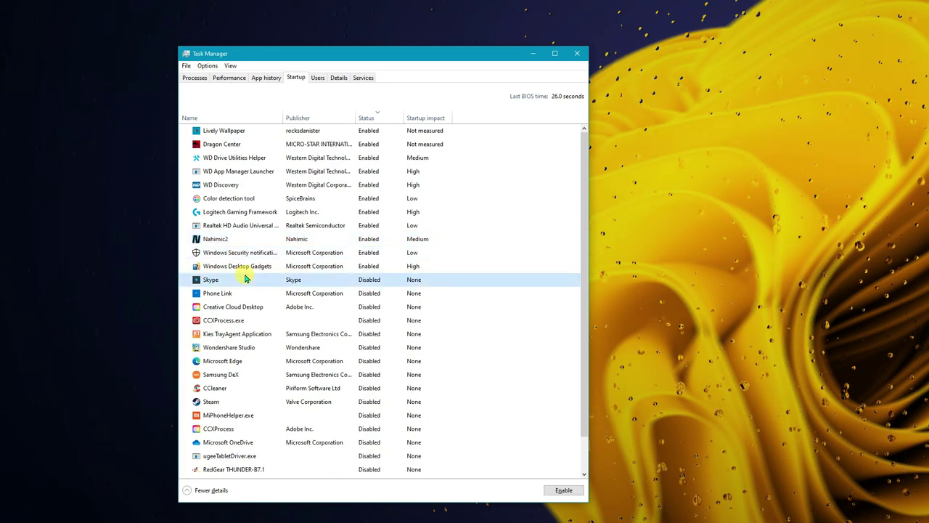
click(236, 362)
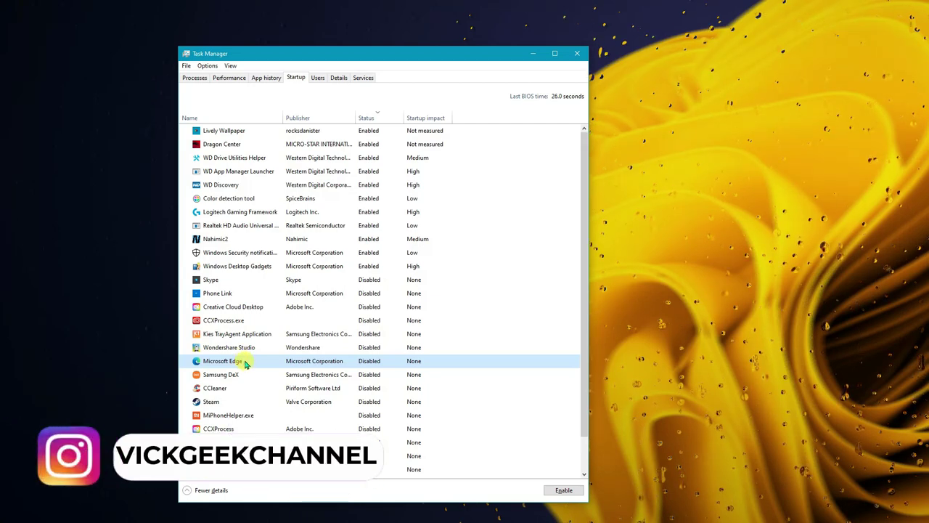
right_click(245, 364)
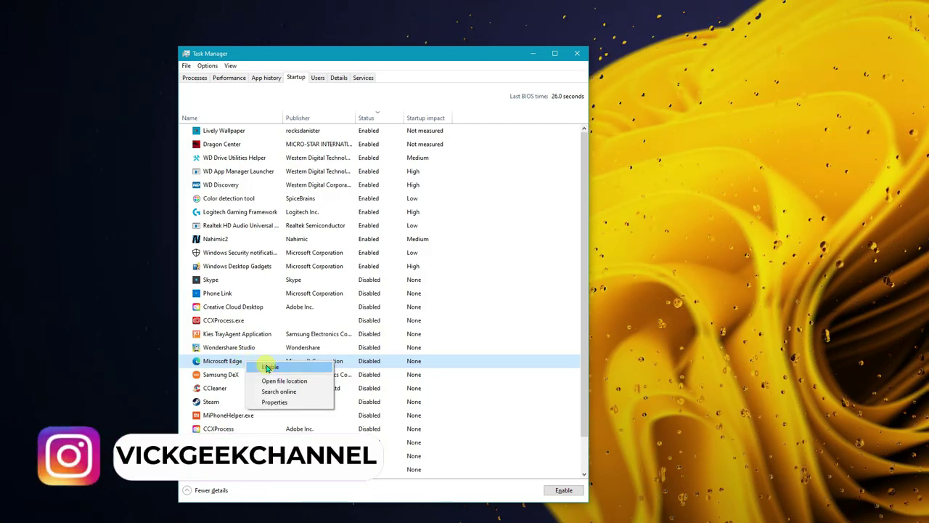
Inspect the Kies, Wondershare, Steam, CCleaner, Samsung DeX, Realtek and Logitech startup entries
click(243, 336)
click(245, 348)
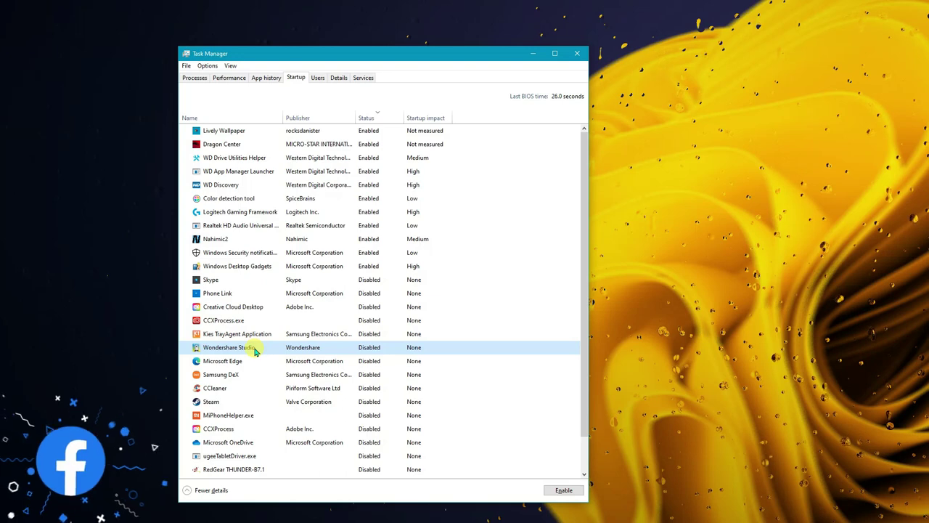
click(204, 401)
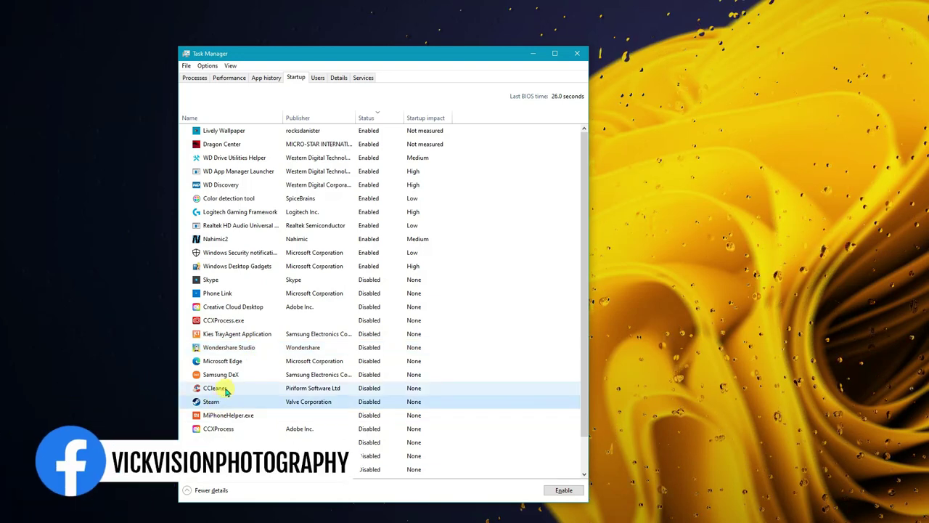
click(222, 388)
click(233, 375)
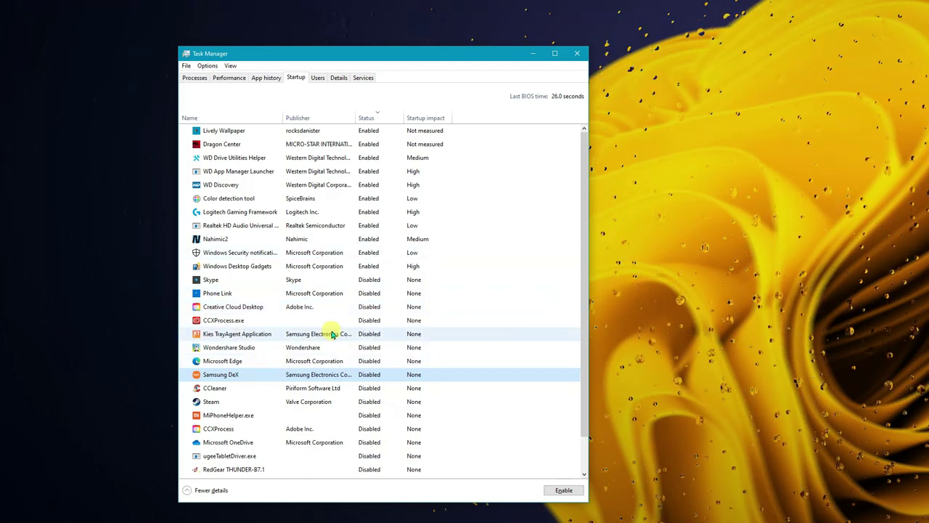
click(232, 225)
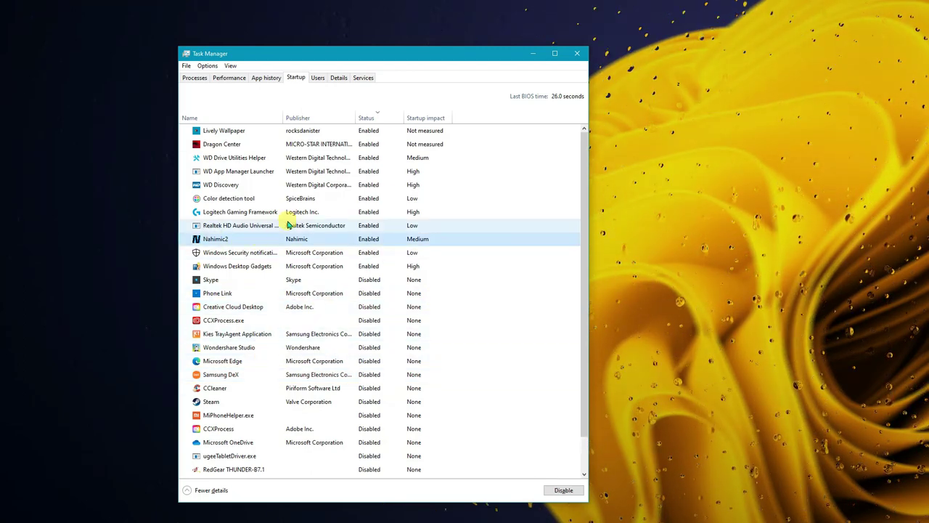
click(218, 211)
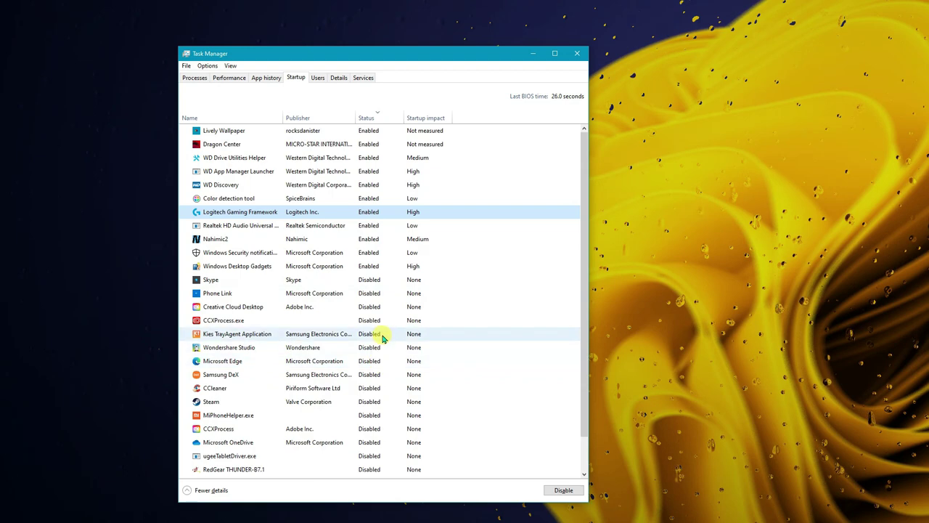
View the Users tab, then browse the Details list of running processes
click(317, 79)
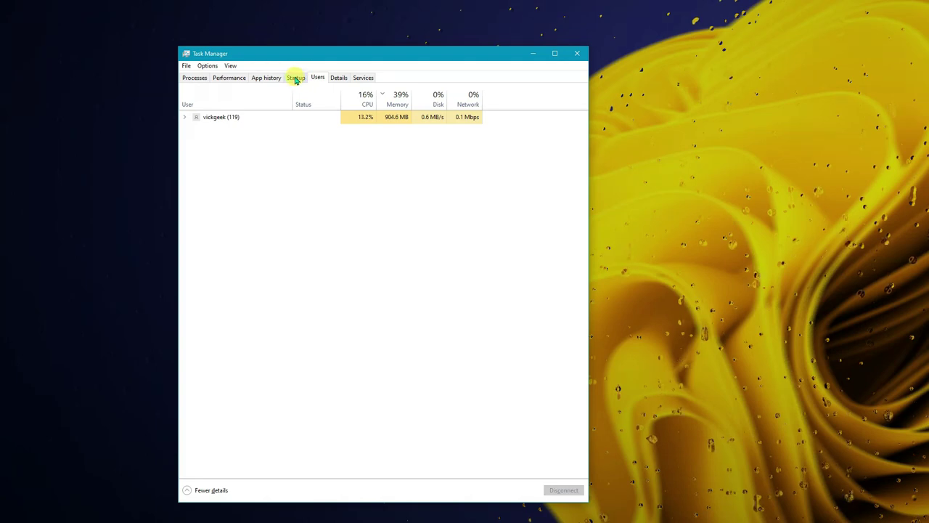
key(ctrl+Tab)
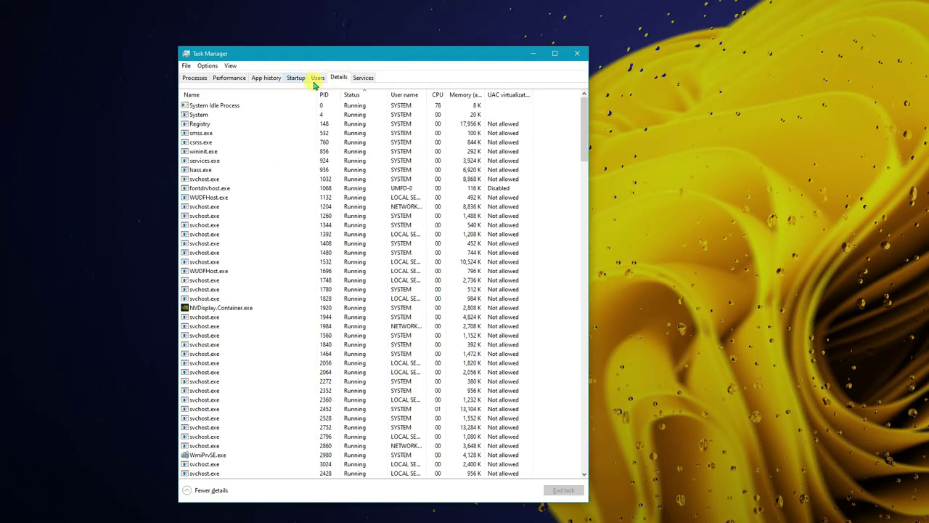
scroll(348, 243, down, 20)
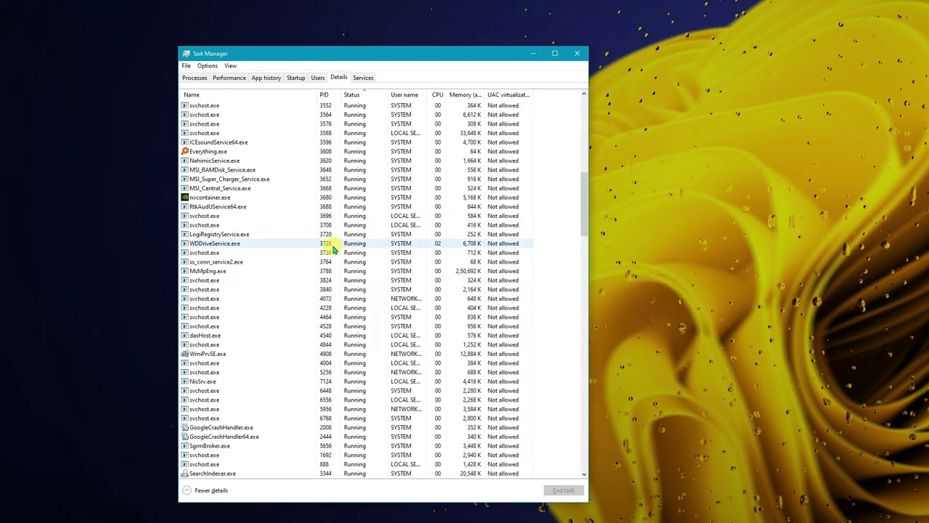
scroll(394, 127, down, 3)
click(387, 125)
scroll(370, 108, up, 6)
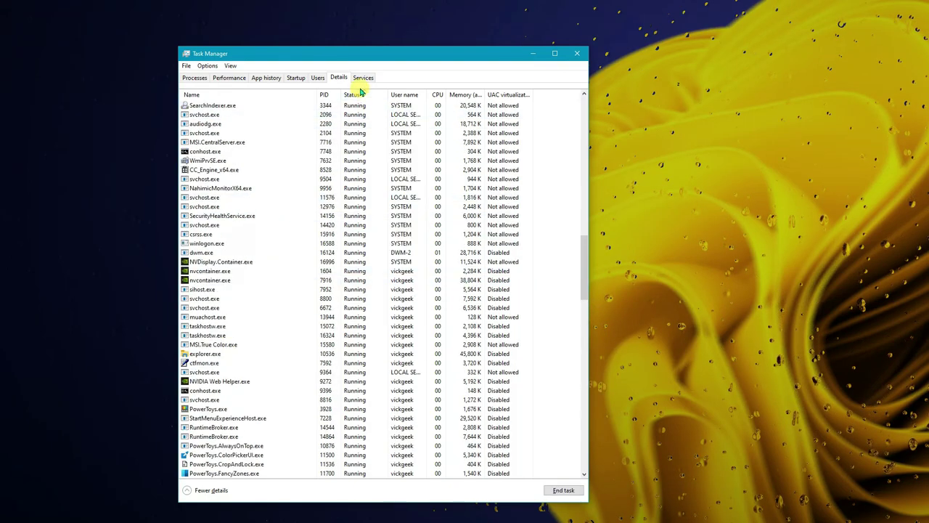
scroll(218, 333, down, 15)
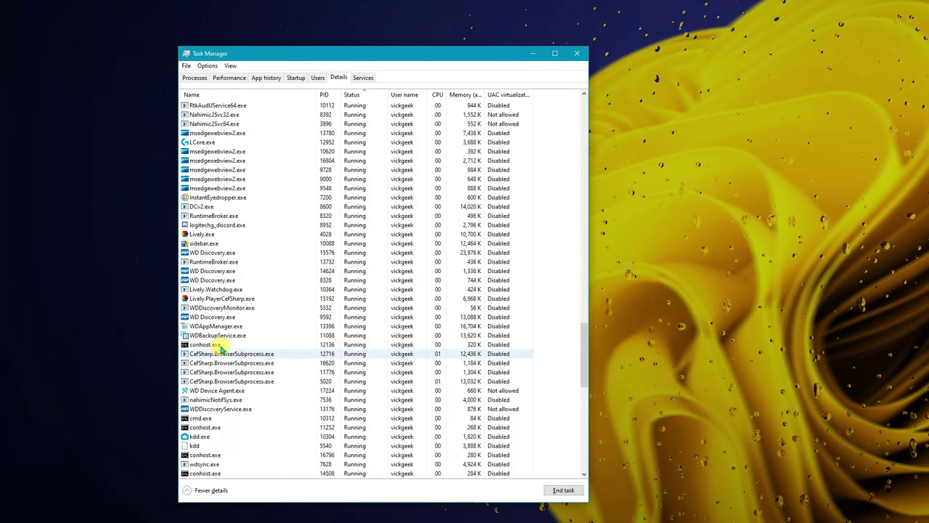
Go to the service behind Lively.exe, then close Task Manager
click(224, 243)
click(213, 235)
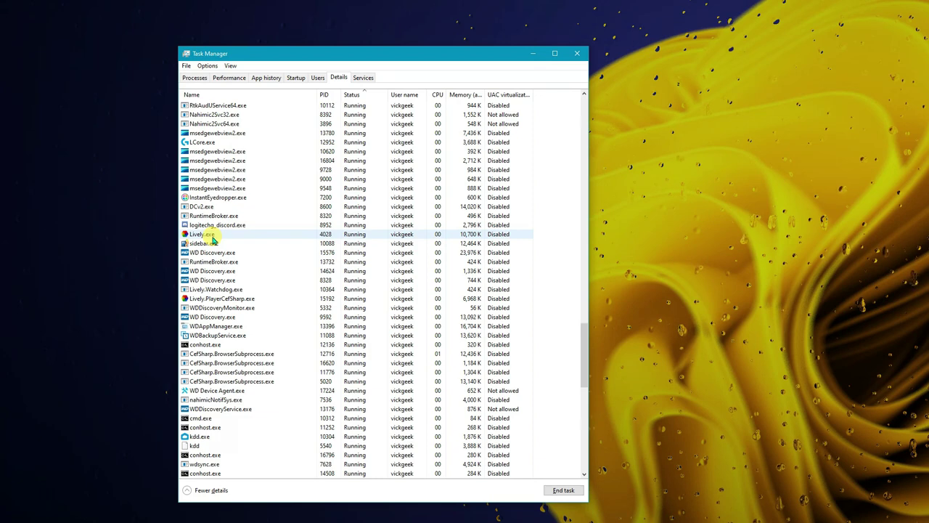
right_click(215, 235)
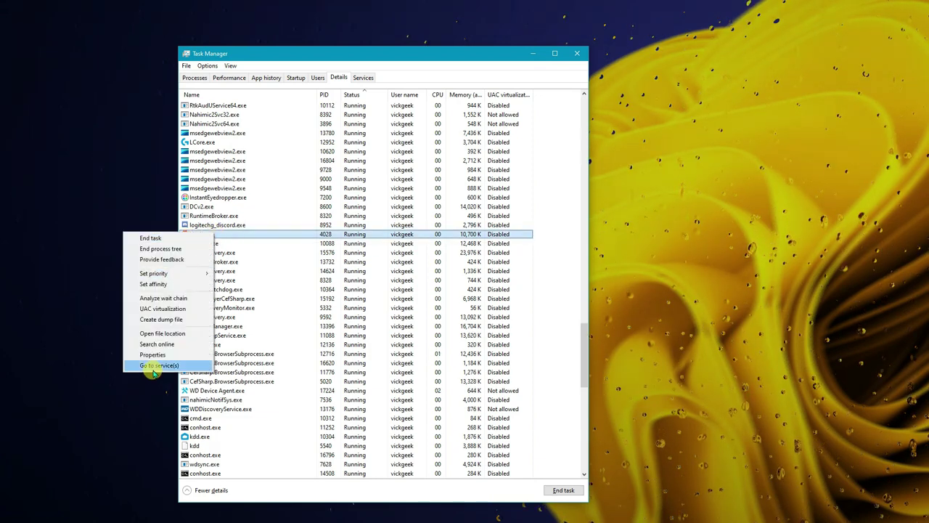
click(154, 365)
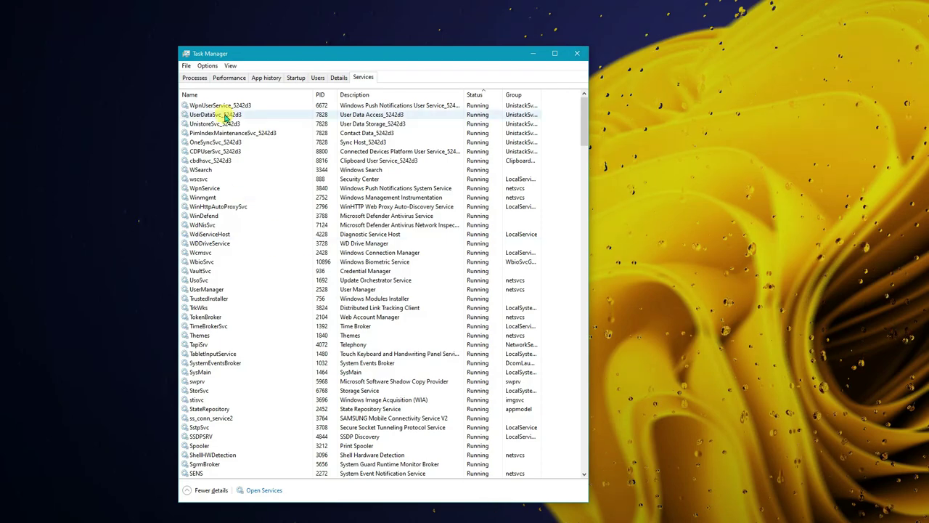
drag(585, 103, 585, 246)
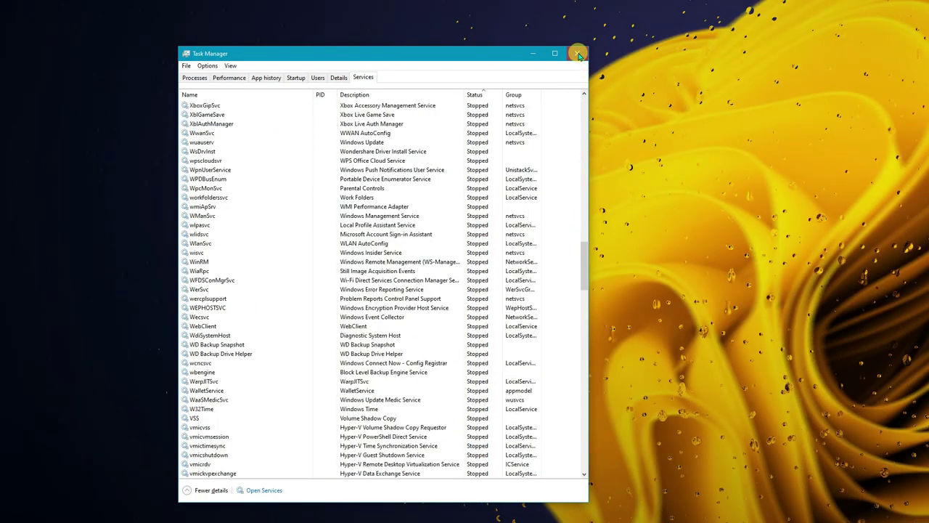
click(578, 55)
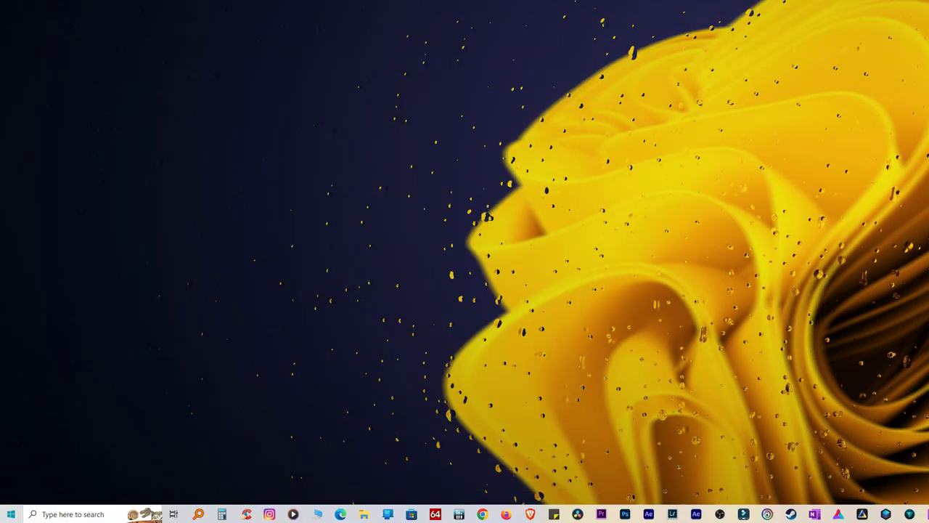
Find 'serv' in the Start menu search and launch the Services console
click(10, 514)
text(r)
key(BackSpace)
text(serv)
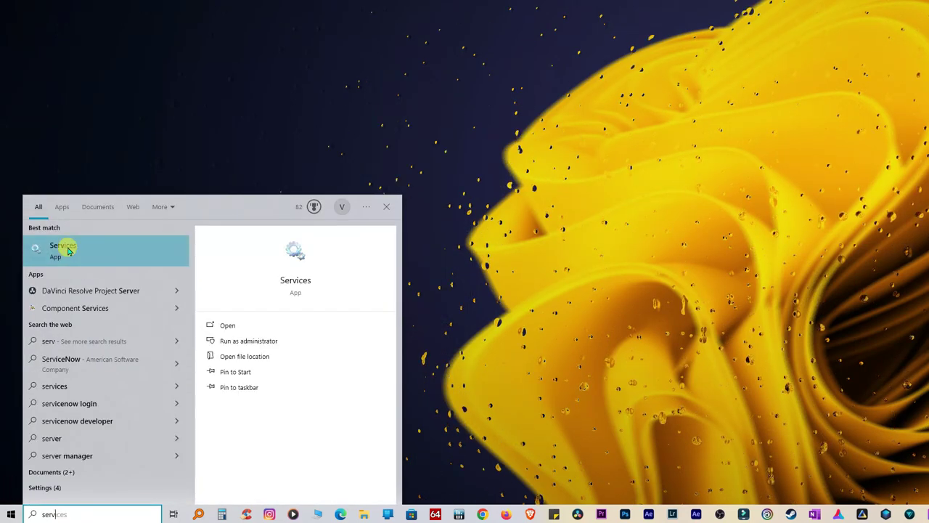
click(56, 254)
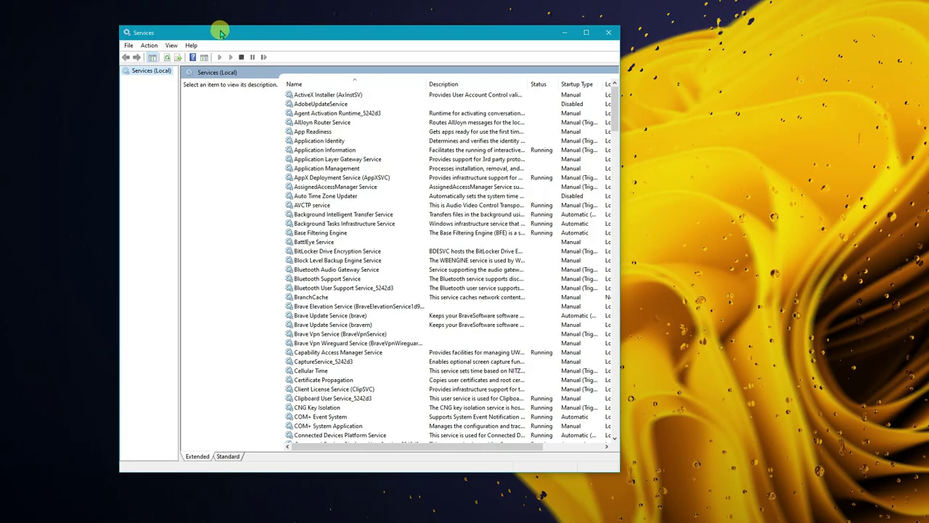
Widen the window and Description column, and sort services by Status
drag(623, 98, 806, 94)
drag(527, 83, 565, 85)
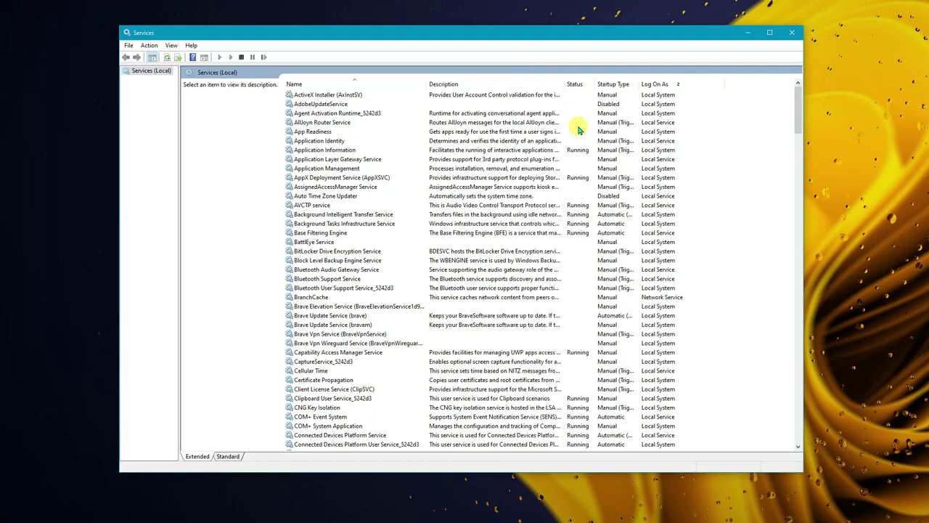
click(580, 88)
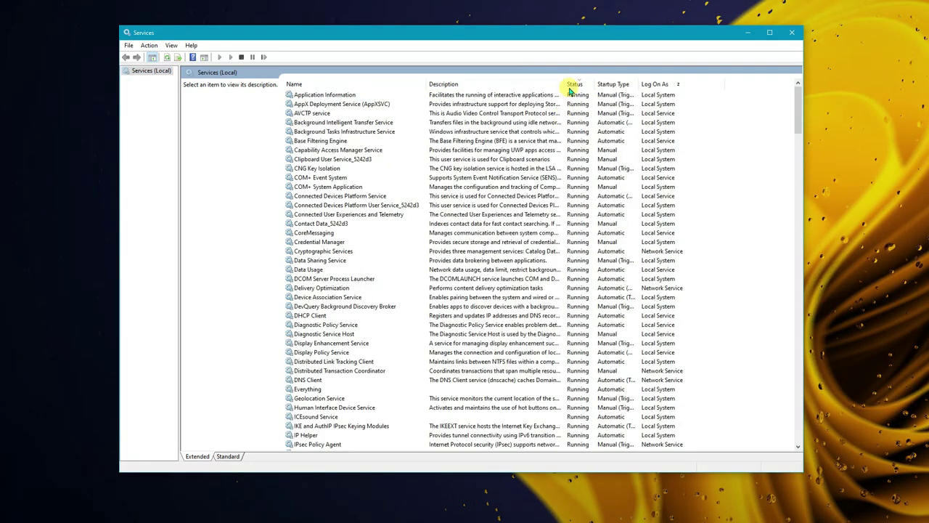
drag(797, 104, 808, 84)
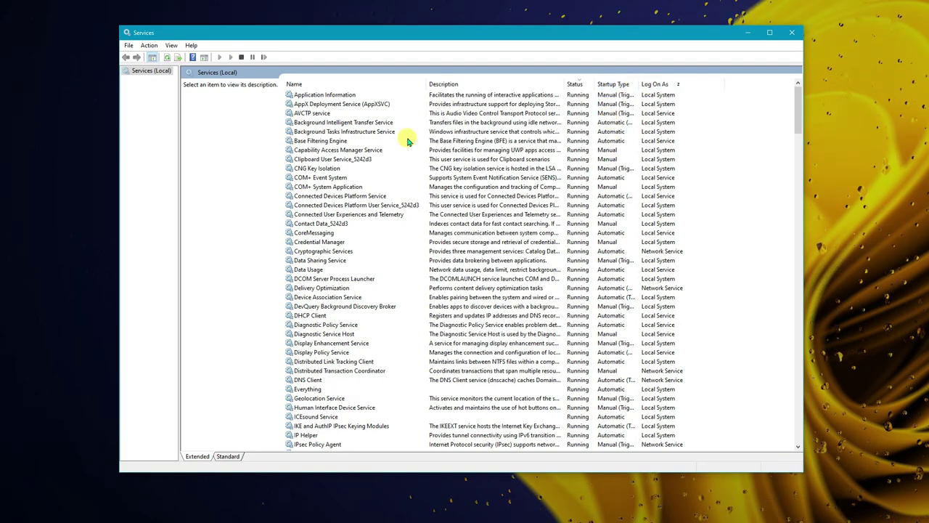
drag(565, 83, 618, 82)
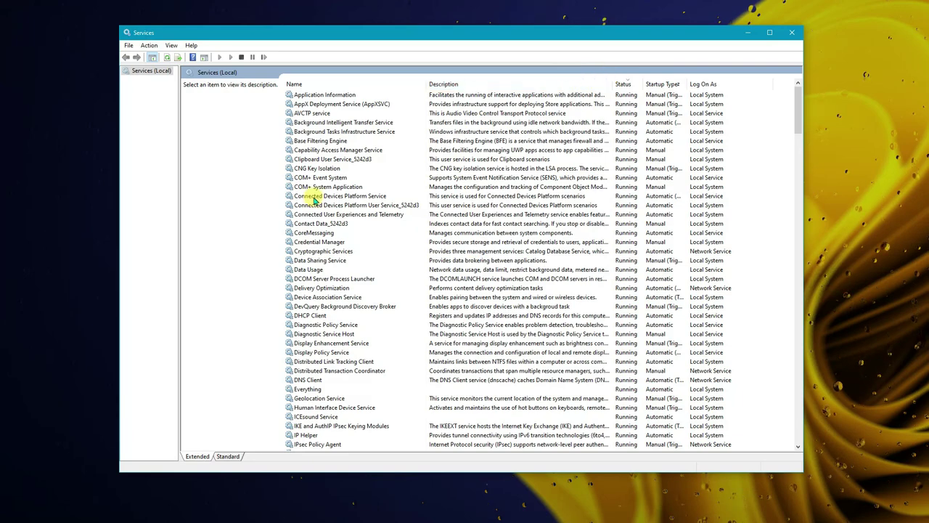
scroll(523, 219, down, 20)
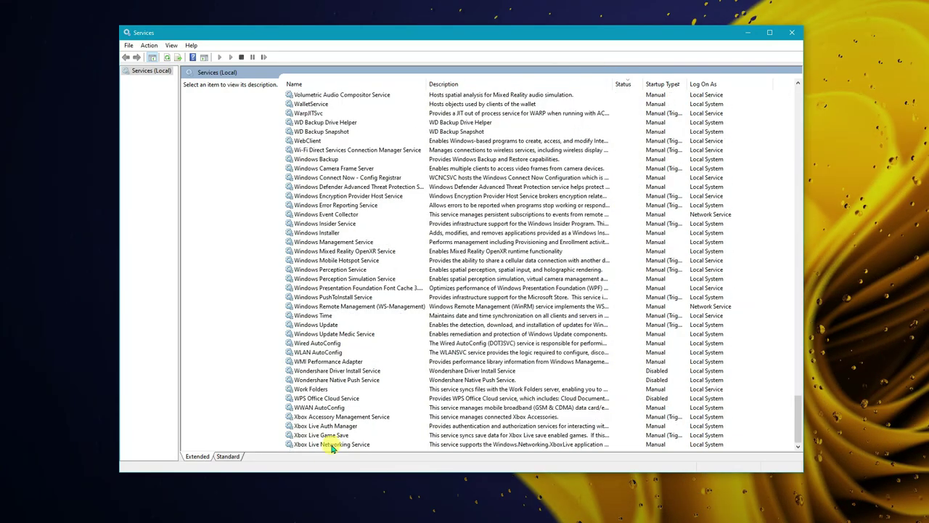
click(332, 435)
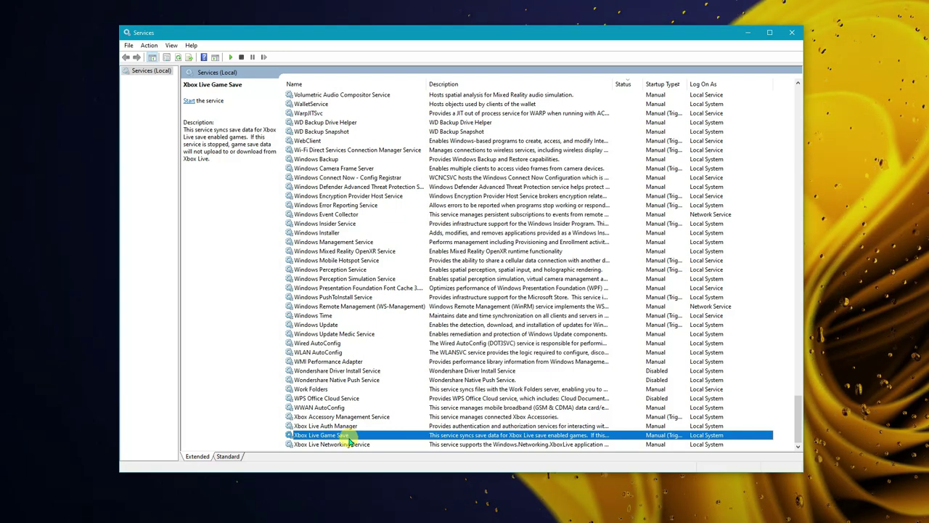
right_click(351, 436)
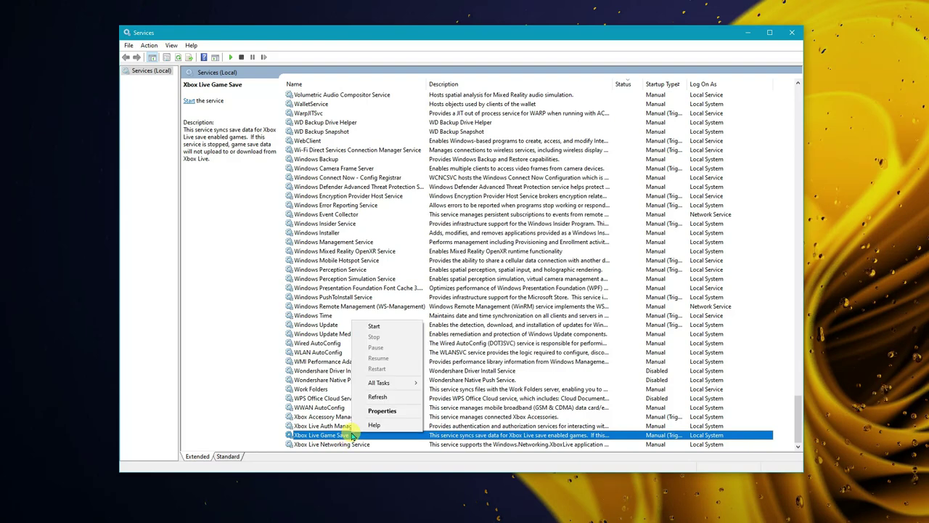
click(383, 410)
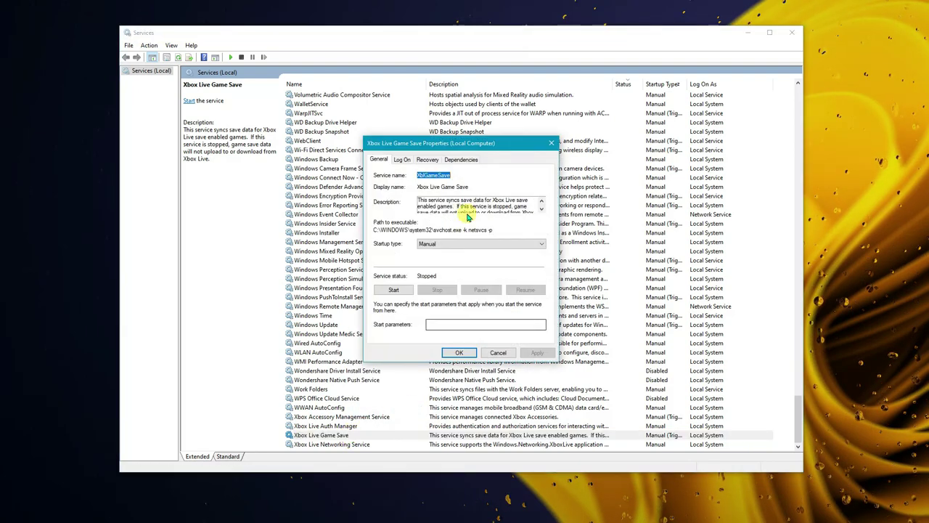
click(429, 244)
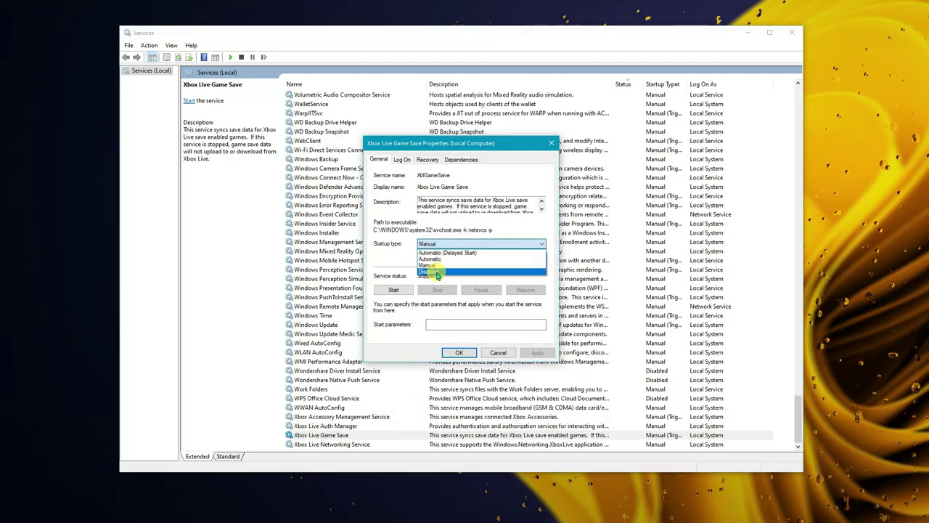
click(474, 353)
click(464, 354)
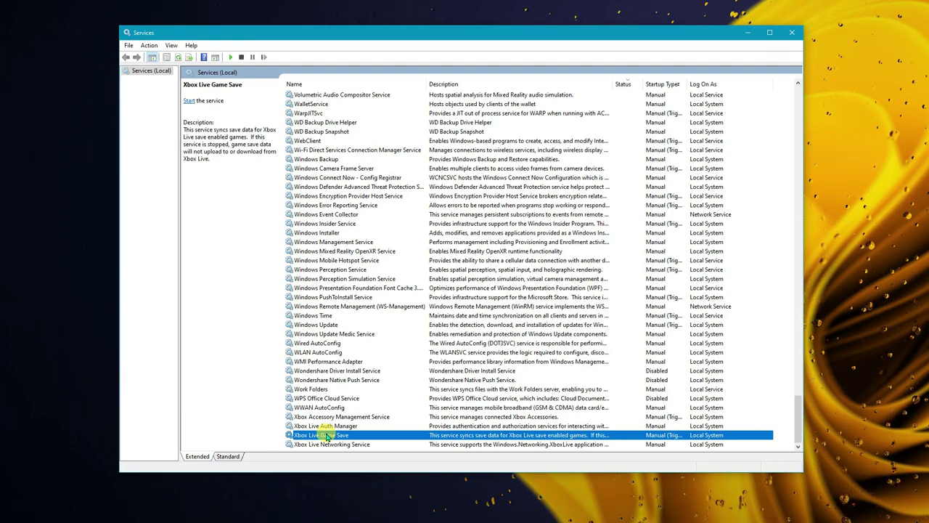
Set WPS Office Cloud Service's startup type to Disabled in its Properties
click(321, 399)
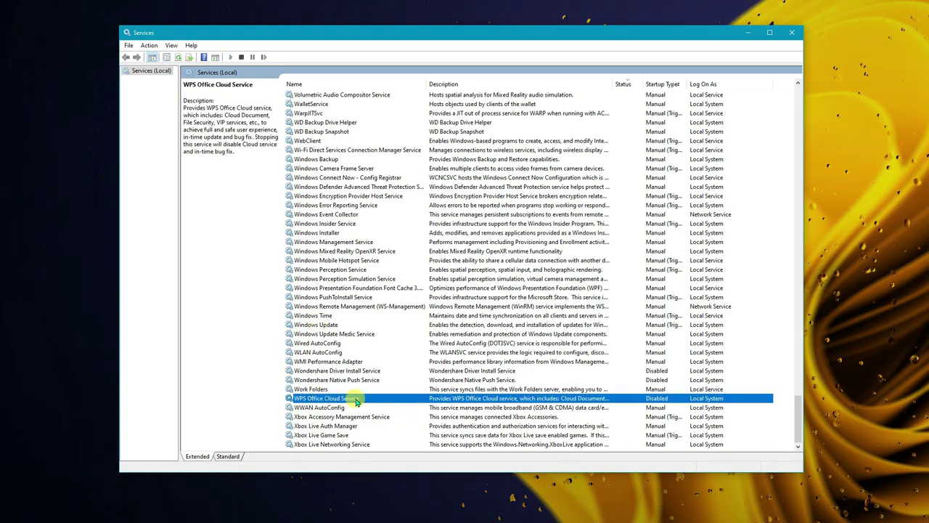
right_click(357, 401)
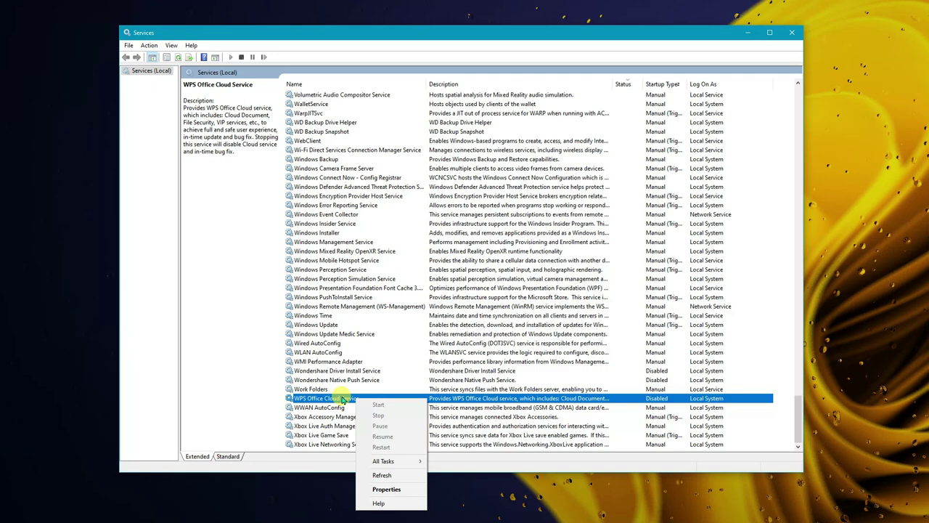
click(385, 490)
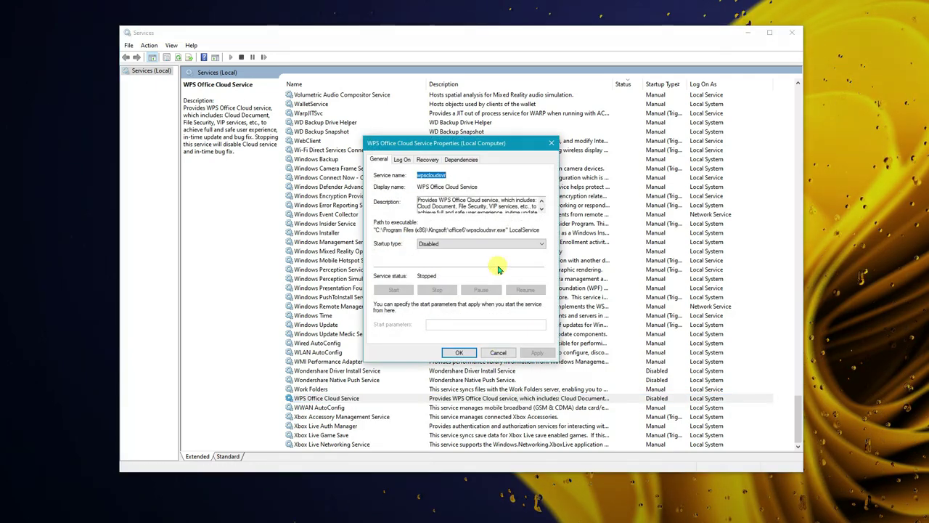
click(466, 245)
click(431, 273)
click(459, 353)
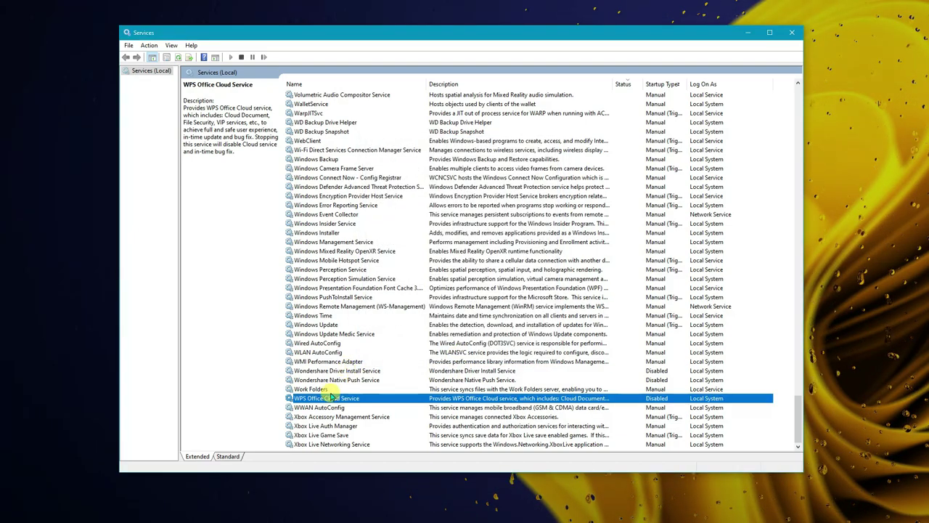
scroll(363, 305, up, 13)
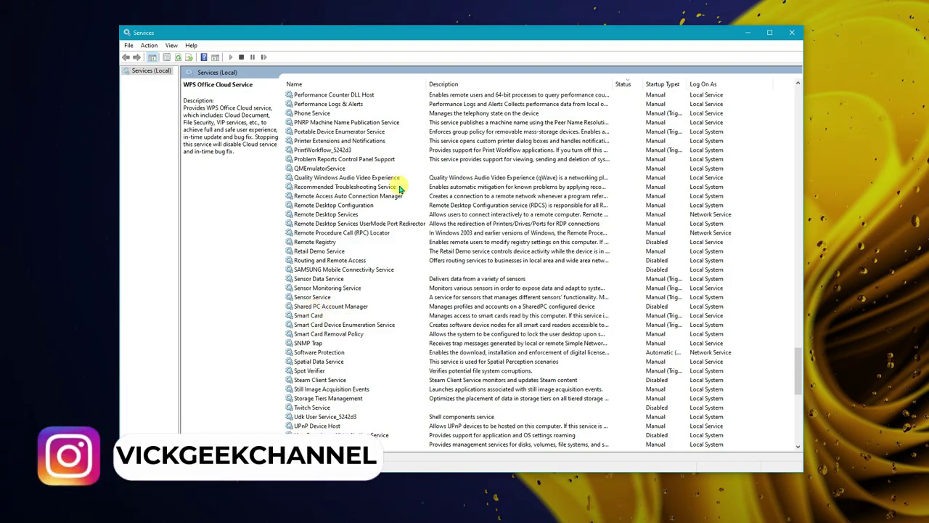
scroll(399, 187, up, 20)
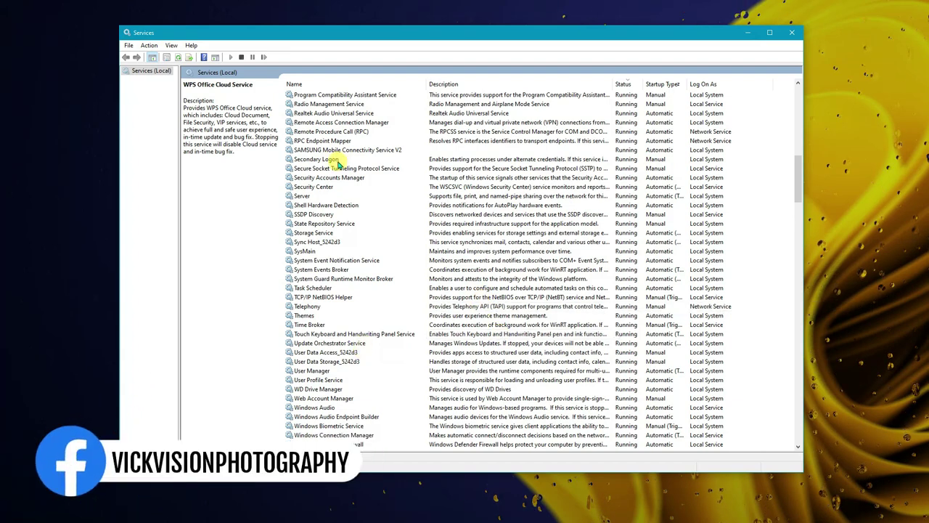
scroll(429, 158, up, 20)
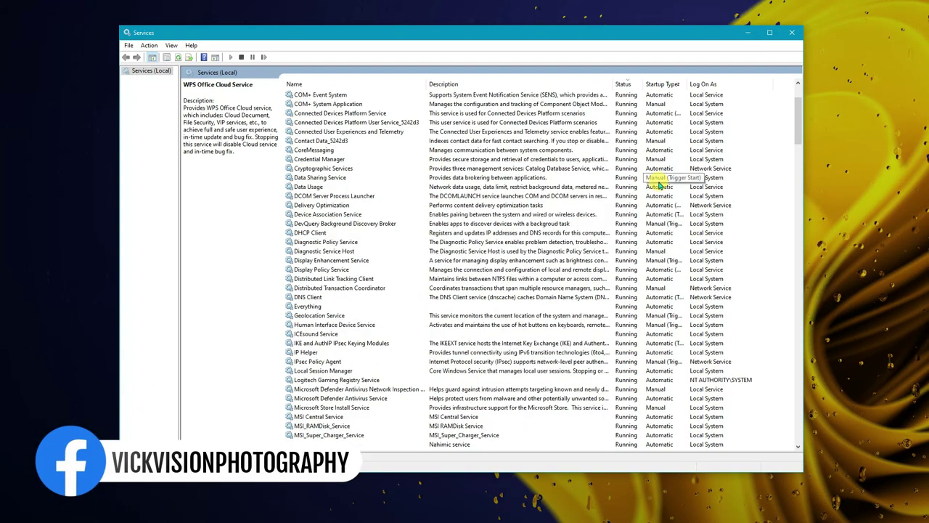
click(321, 206)
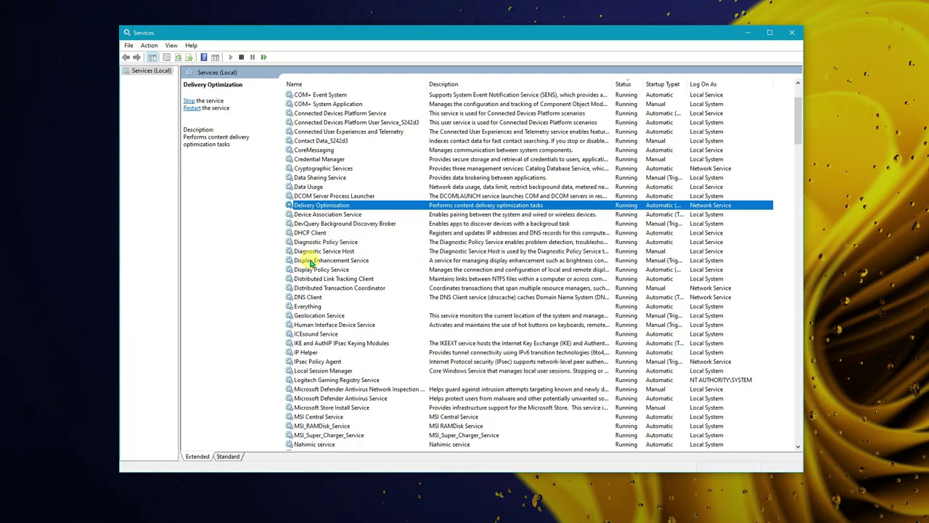
click(326, 233)
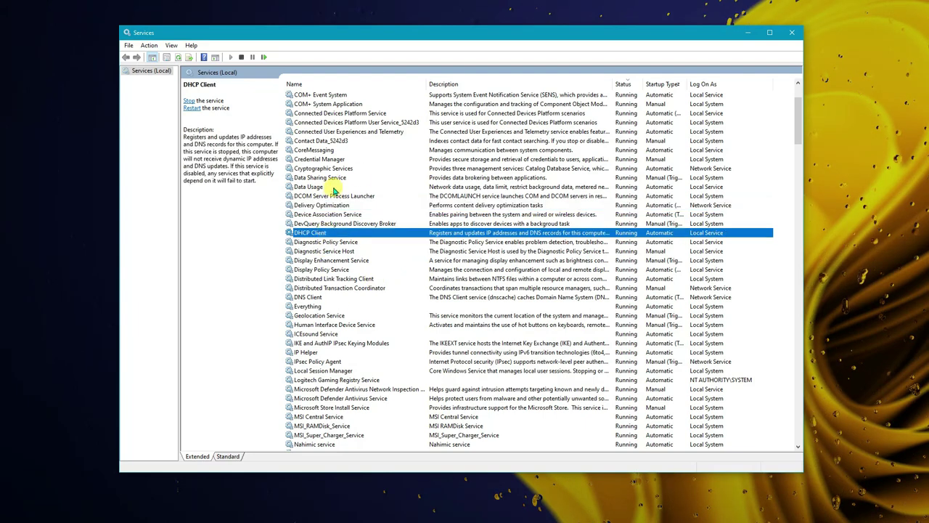
click(328, 159)
scroll(621, 110, up, 3)
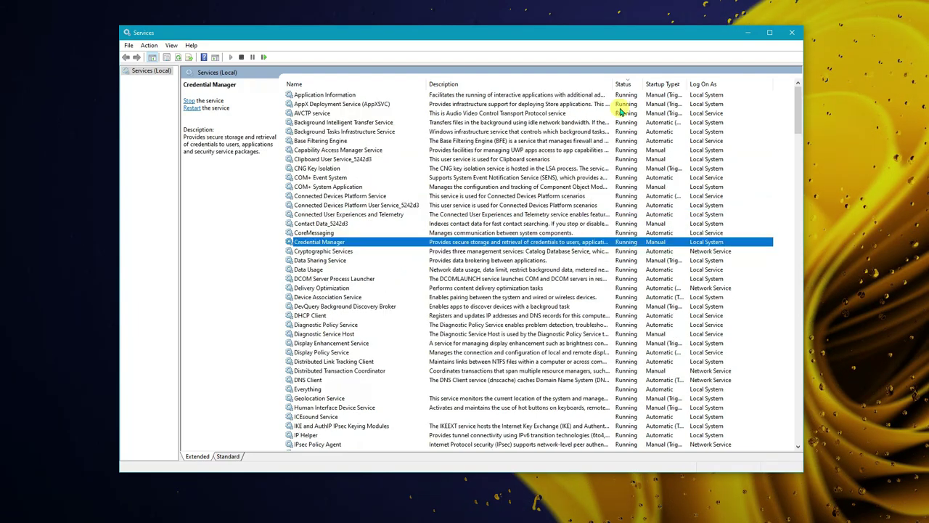
scroll(564, 121, down, 3)
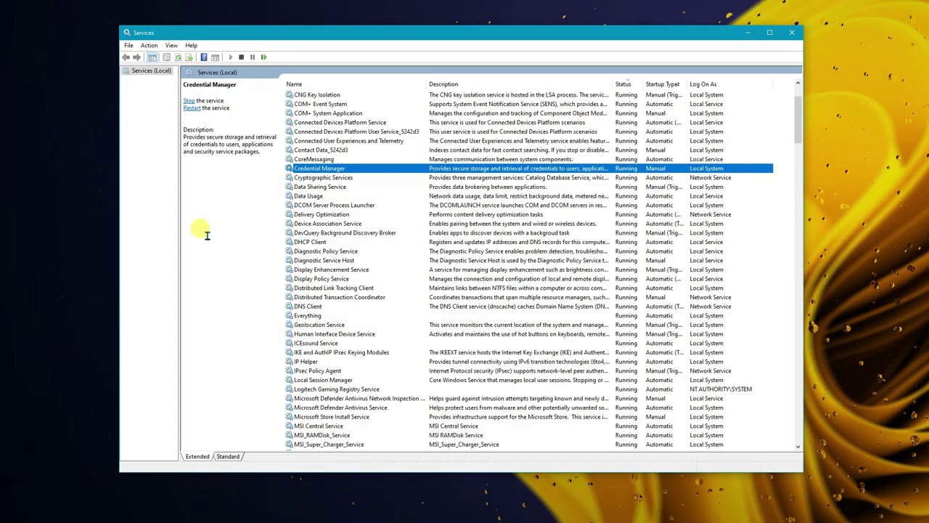
drag(796, 104, 810, 236)
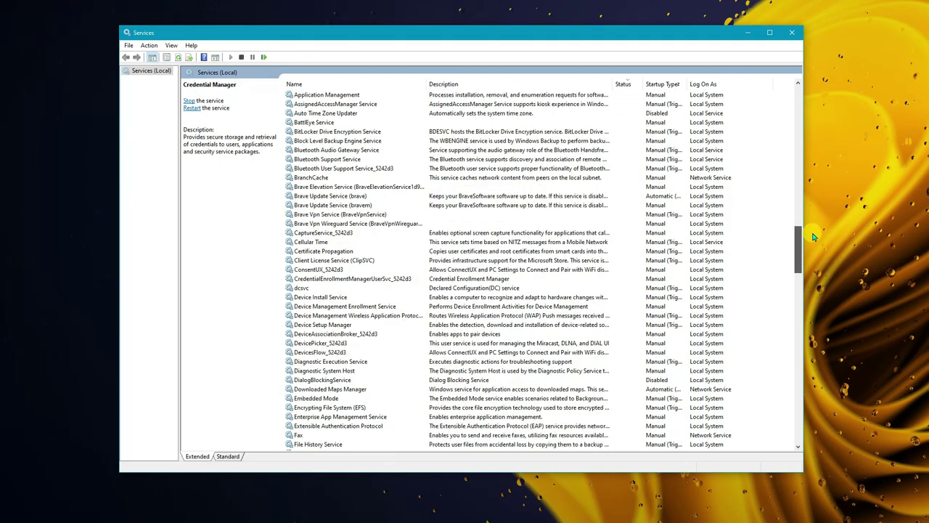
Close Services and launch System Configuration with msconfig
click(791, 38)
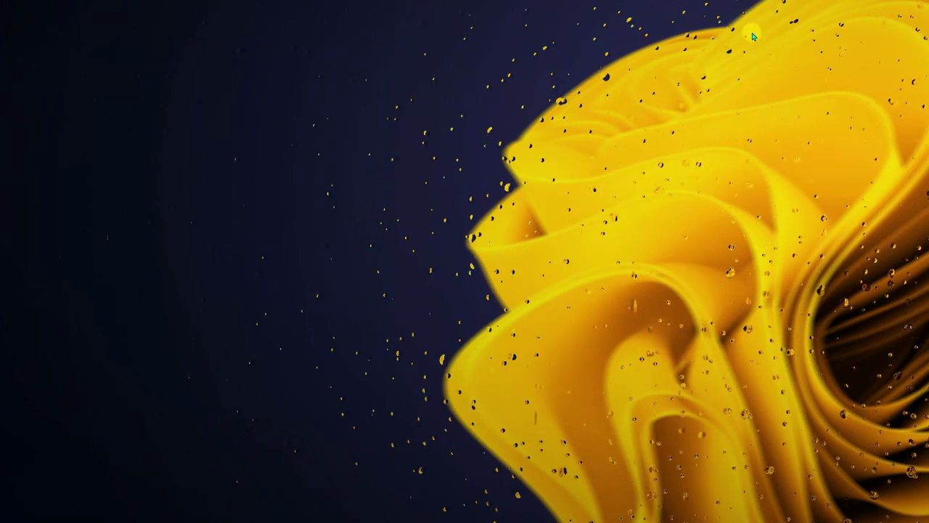
click(11, 514)
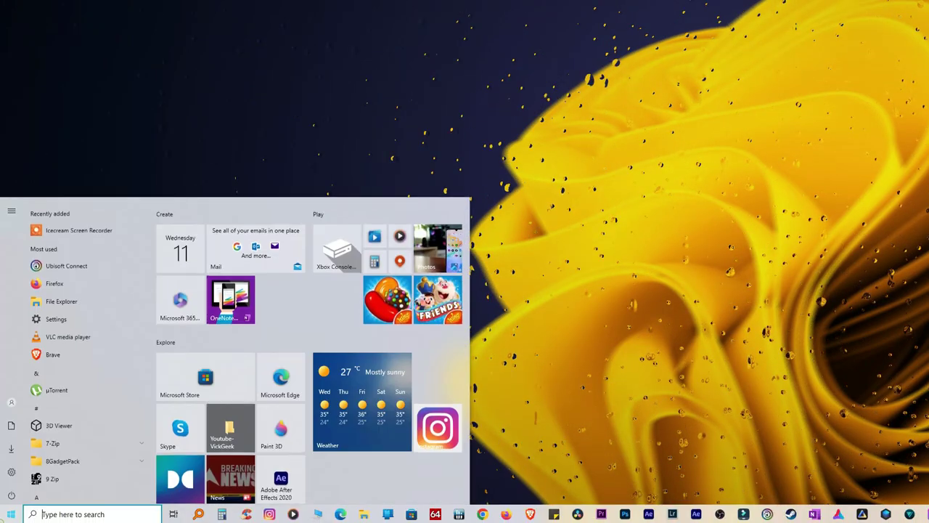
text(msconfig)
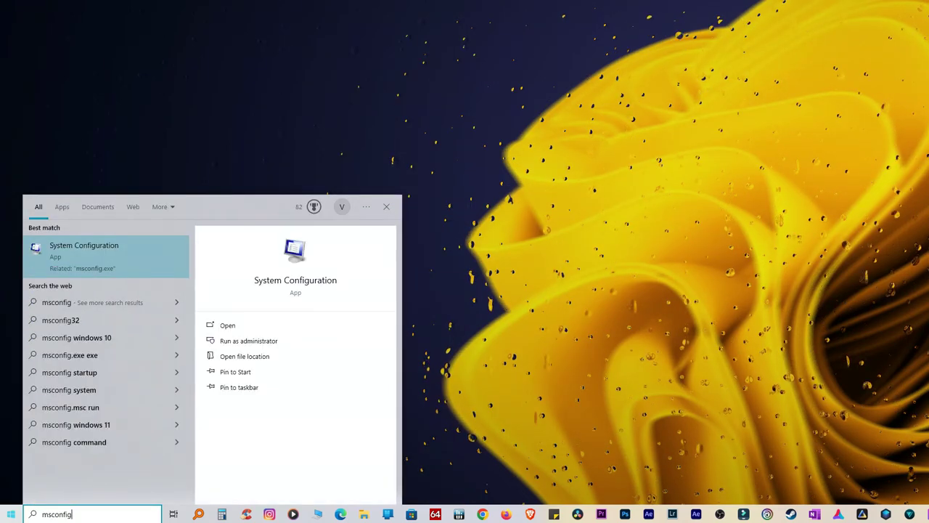
key(Return)
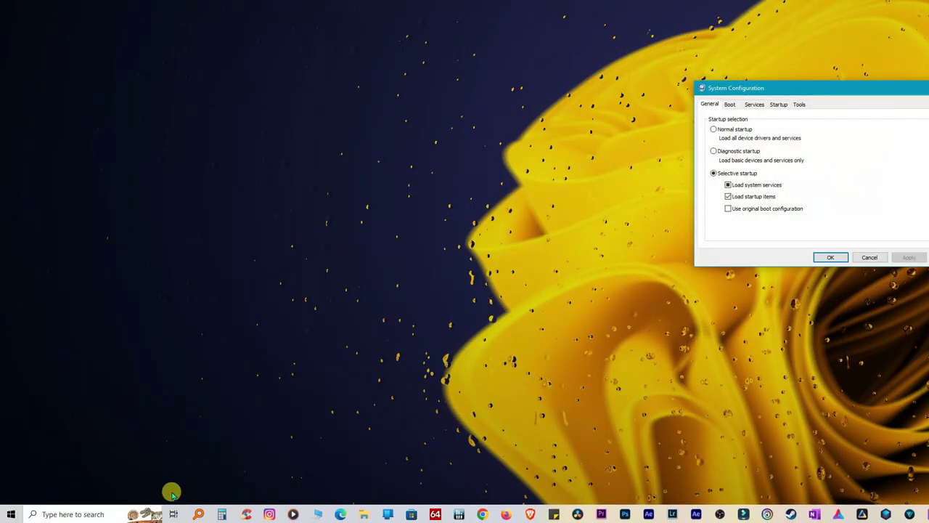
drag(791, 88, 269, 149)
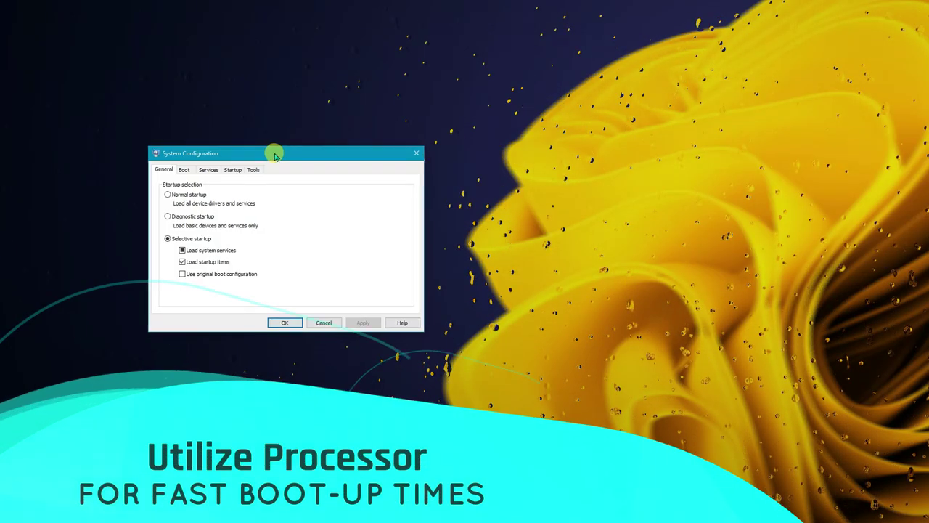
Set the boot entry's number of processors to 12 and apply
click(183, 171)
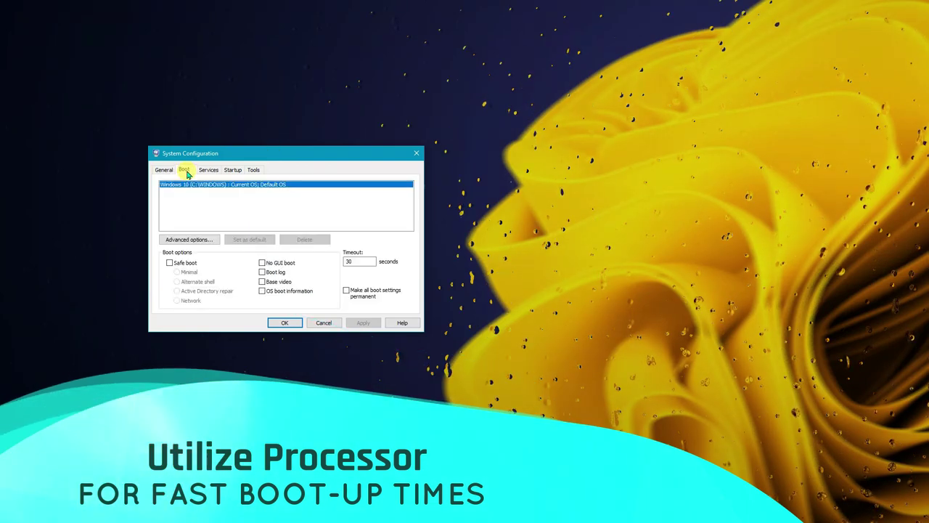
click(190, 240)
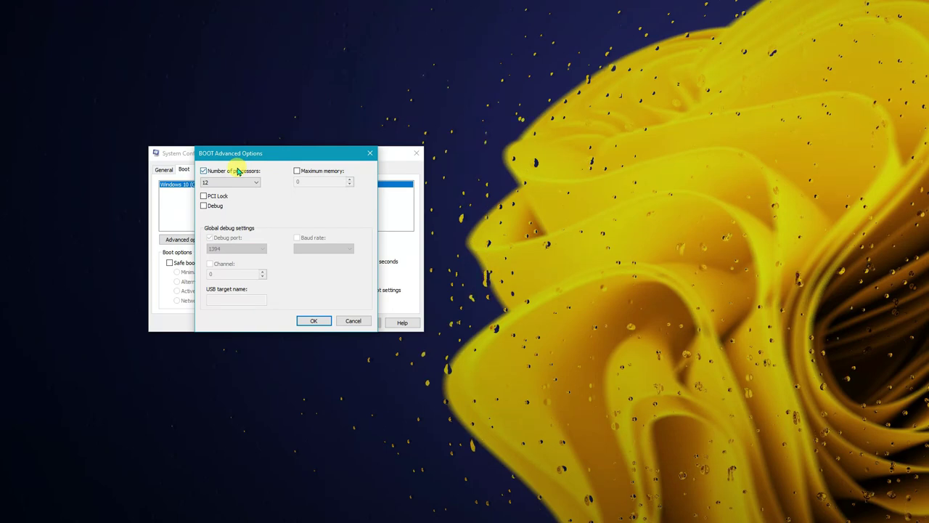
click(221, 183)
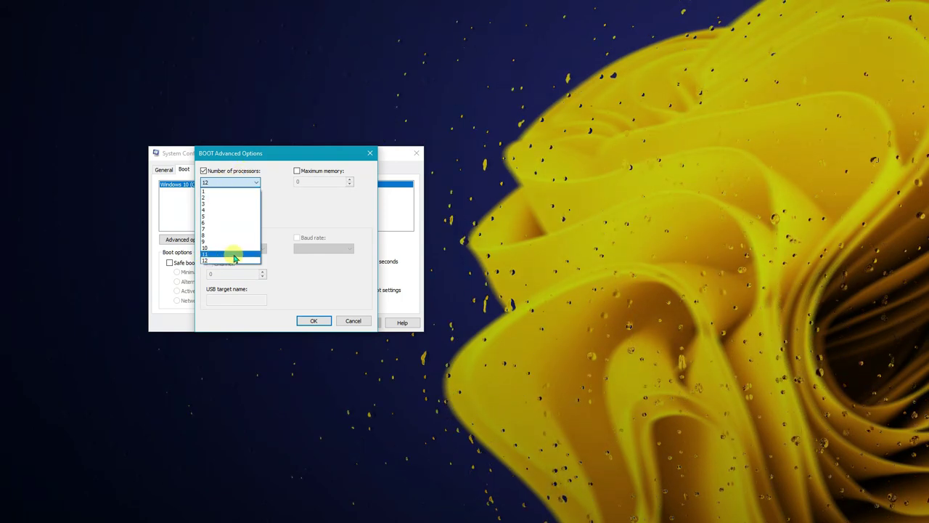
click(287, 210)
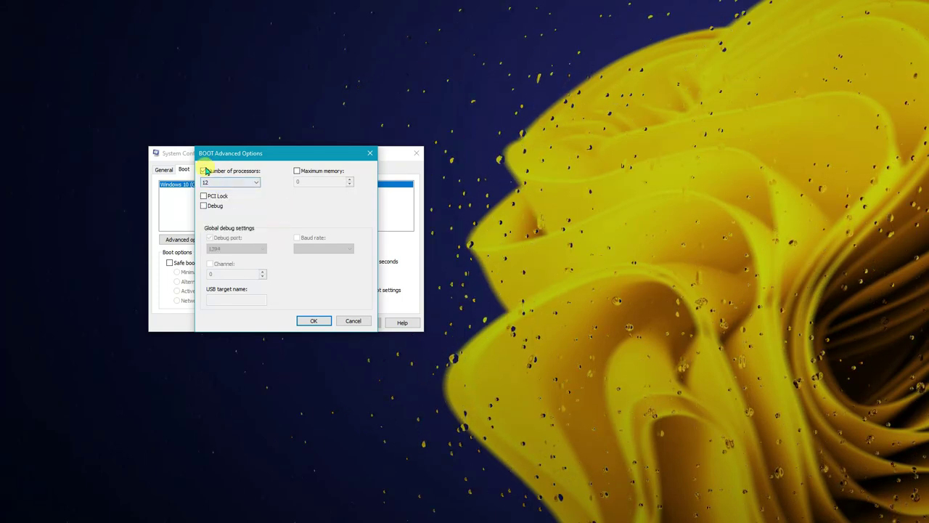
click(217, 182)
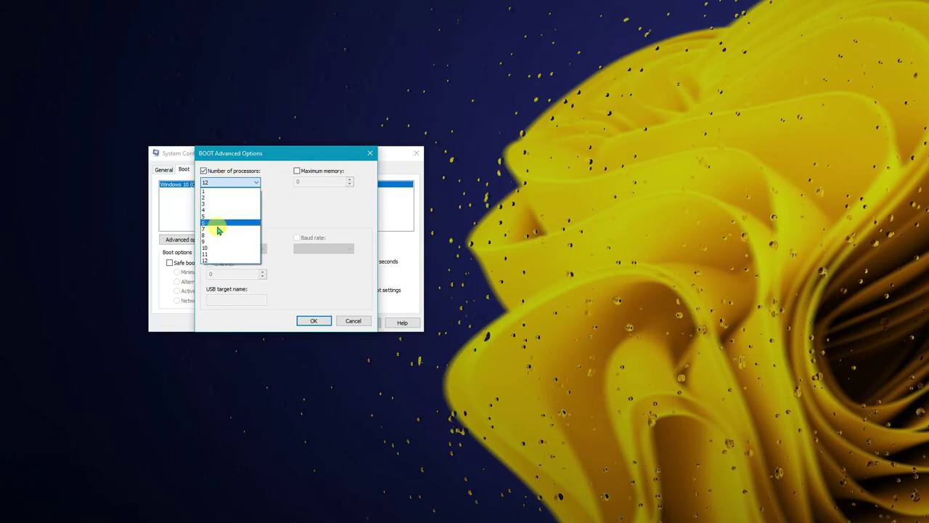
click(216, 259)
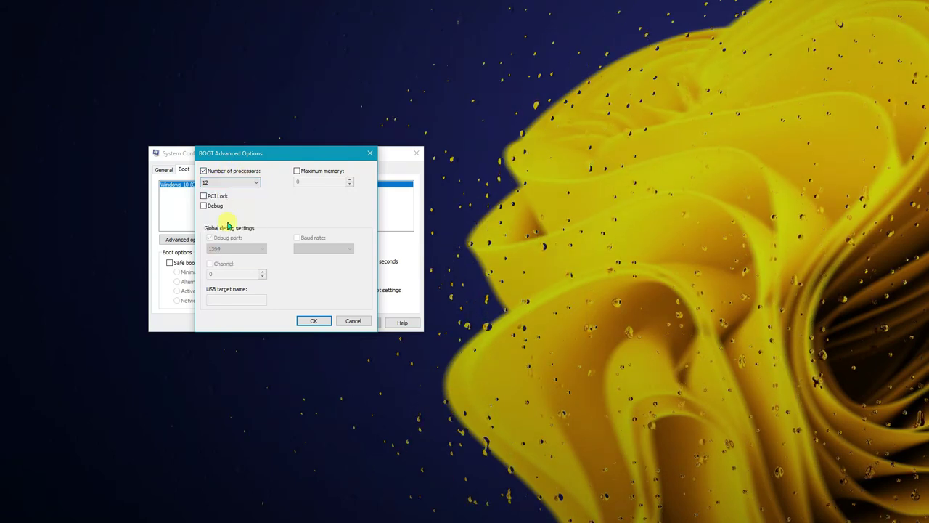
click(314, 322)
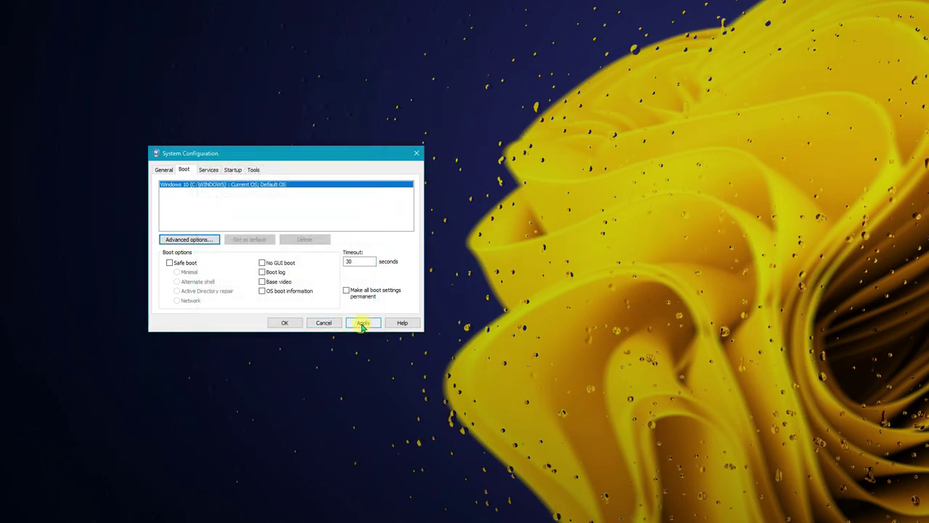
click(363, 325)
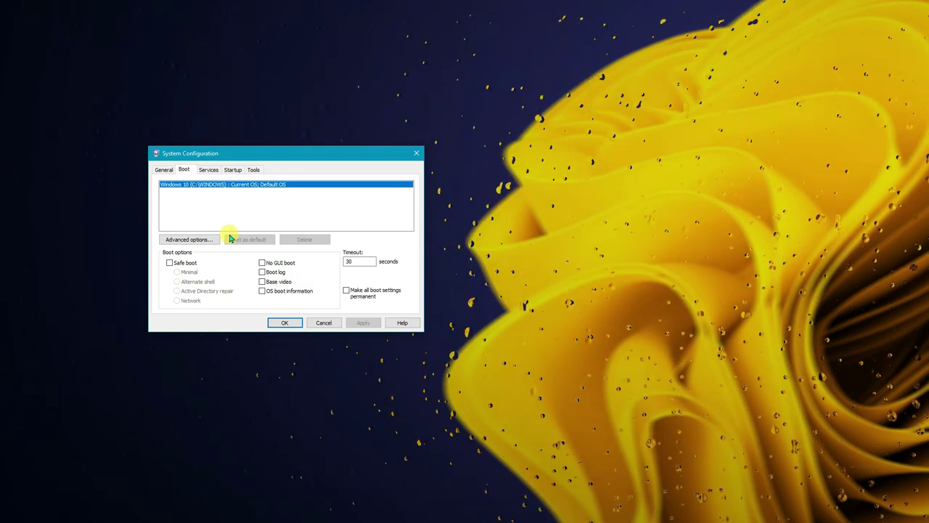
Browse the Services, Startup and Tools tabs, checking Resource Monitor and Task Manager
click(209, 169)
click(232, 169)
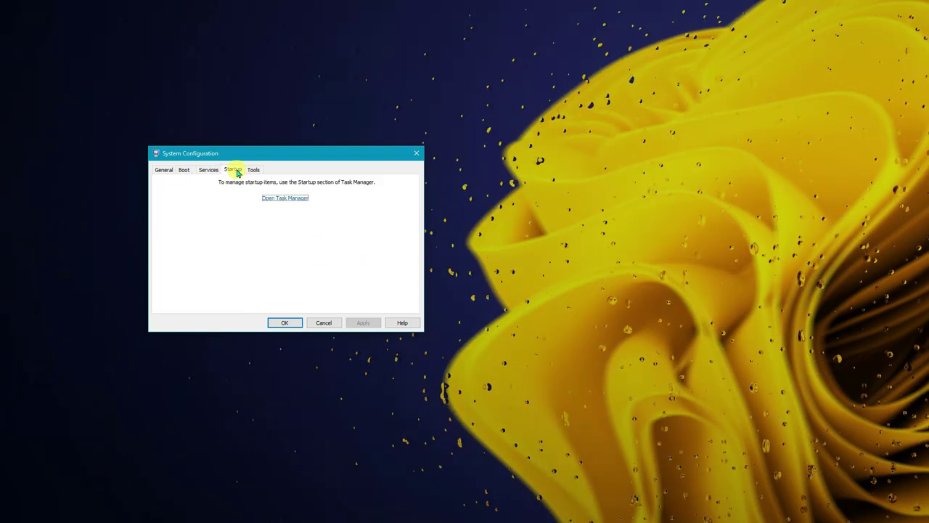
click(254, 172)
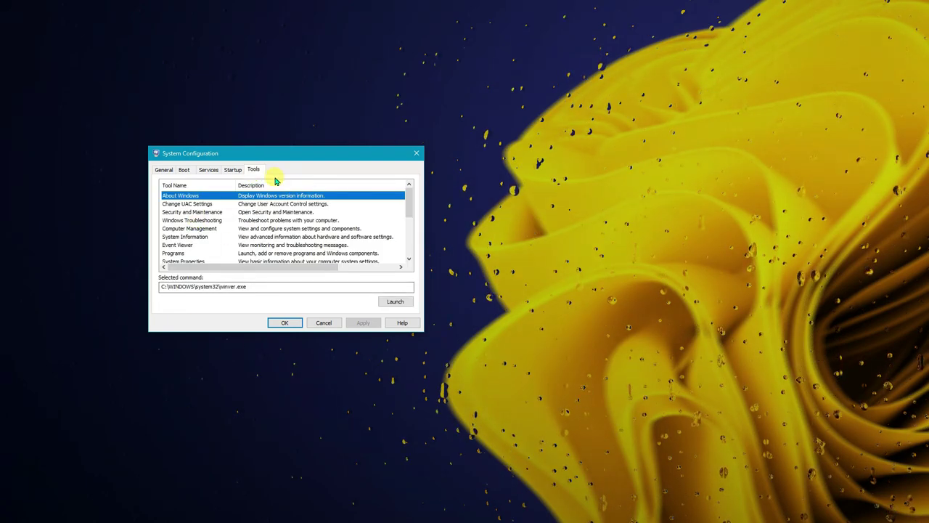
drag(408, 202, 408, 230)
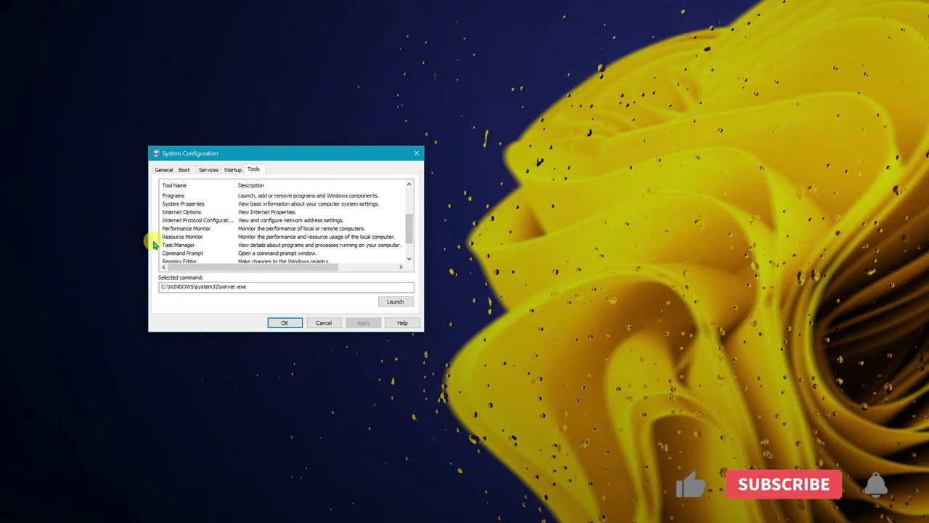
click(188, 237)
click(187, 245)
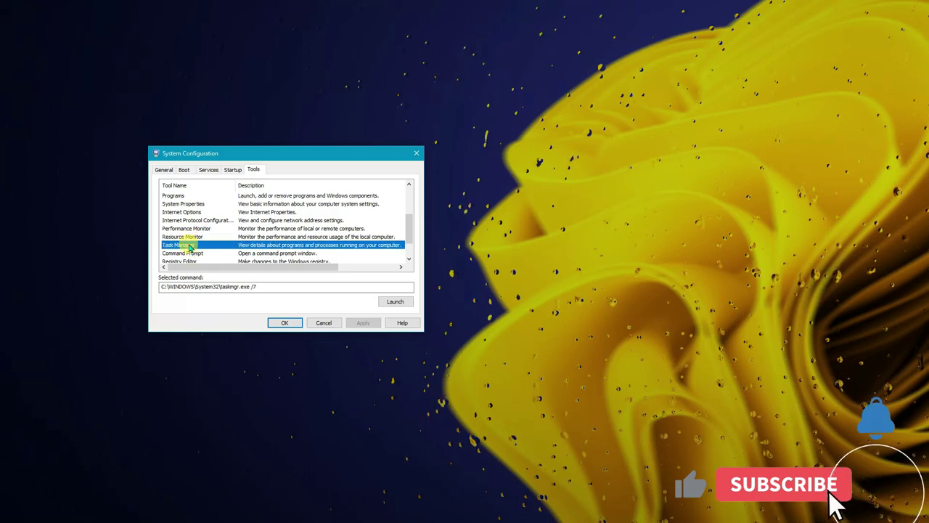
scroll(280, 213, up, 3)
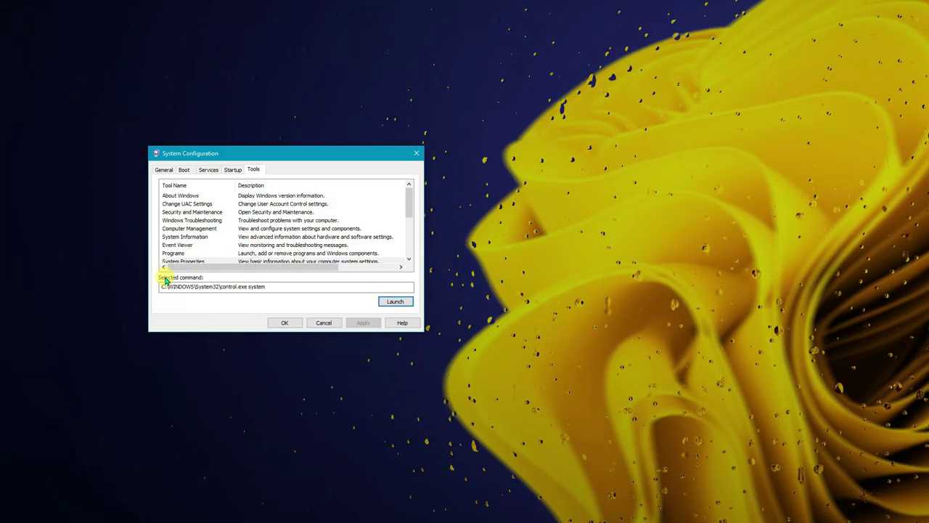
Briefly open Programs and Features, then launch Computer Management
click(174, 254)
click(395, 301)
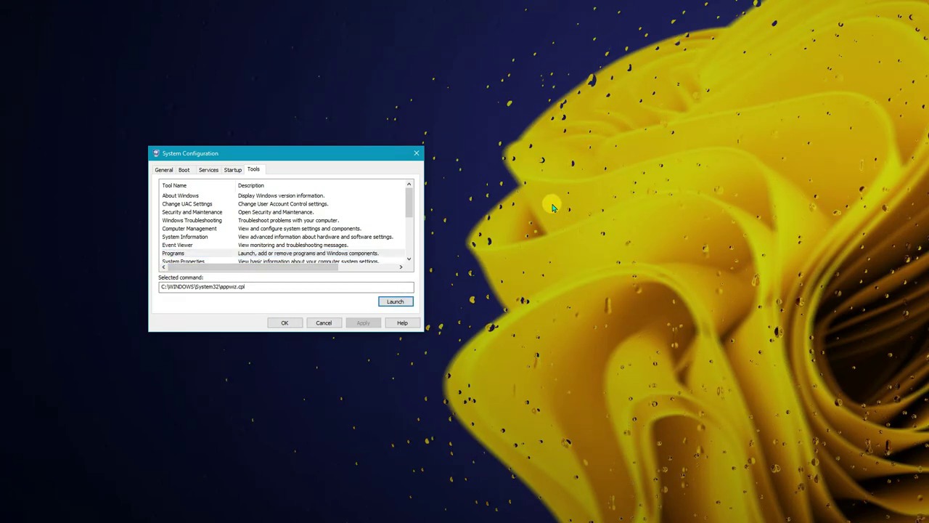
scroll(624, 174, down, 20)
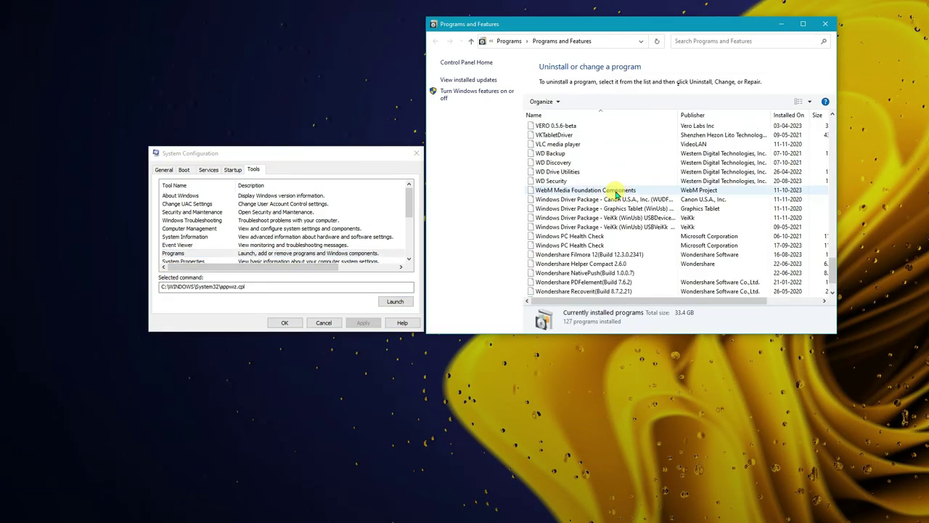
click(825, 24)
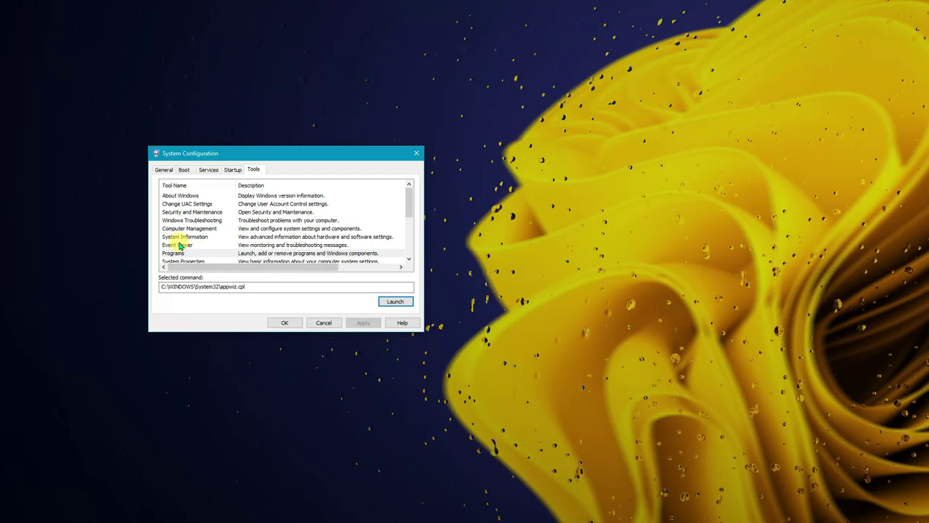
click(188, 229)
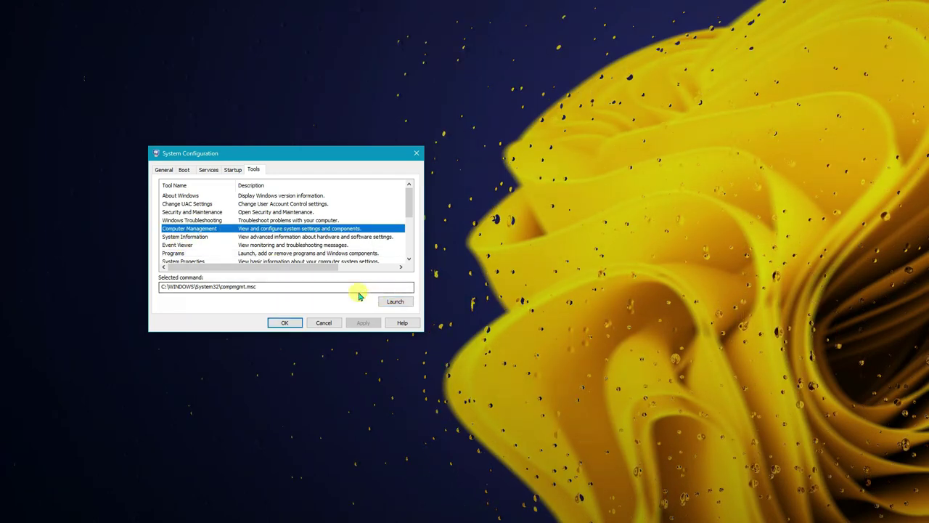
click(395, 301)
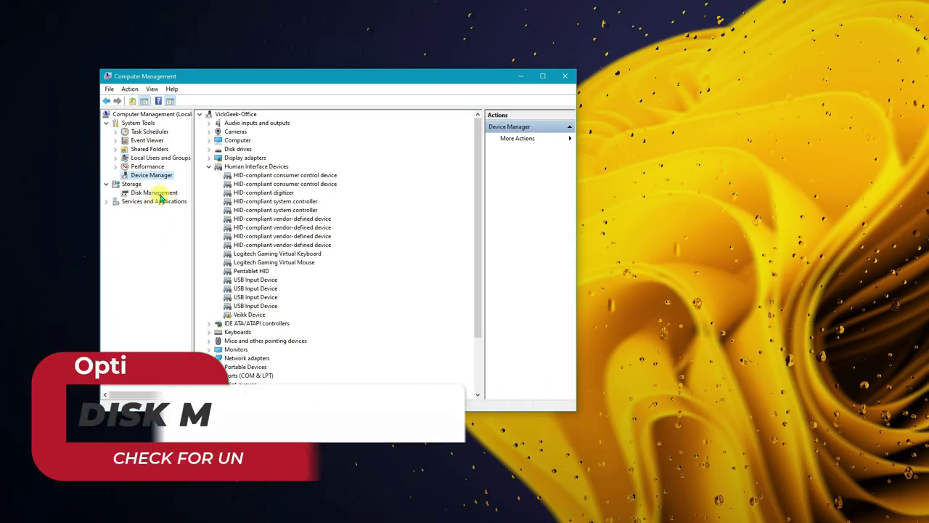
Open Disk Management in an enlarged window and inspect the C: volume's actions
click(156, 194)
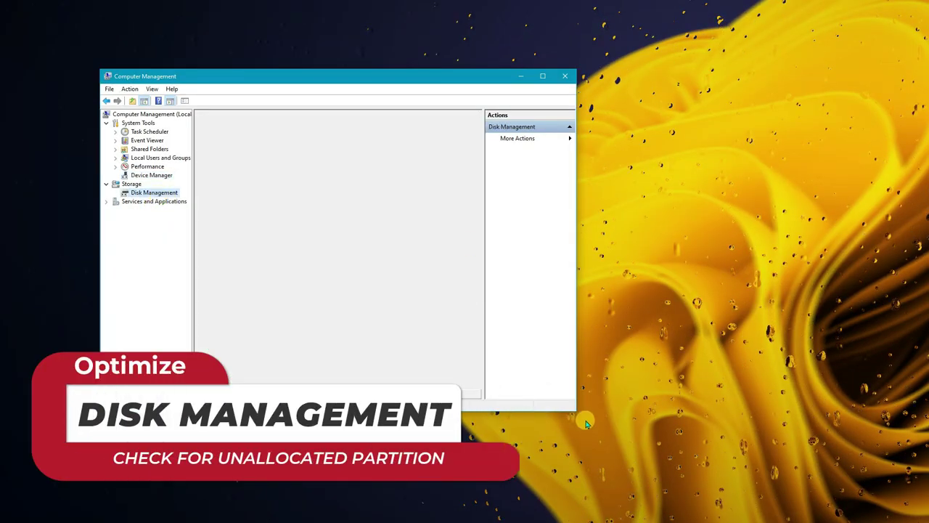
drag(576, 410, 751, 461)
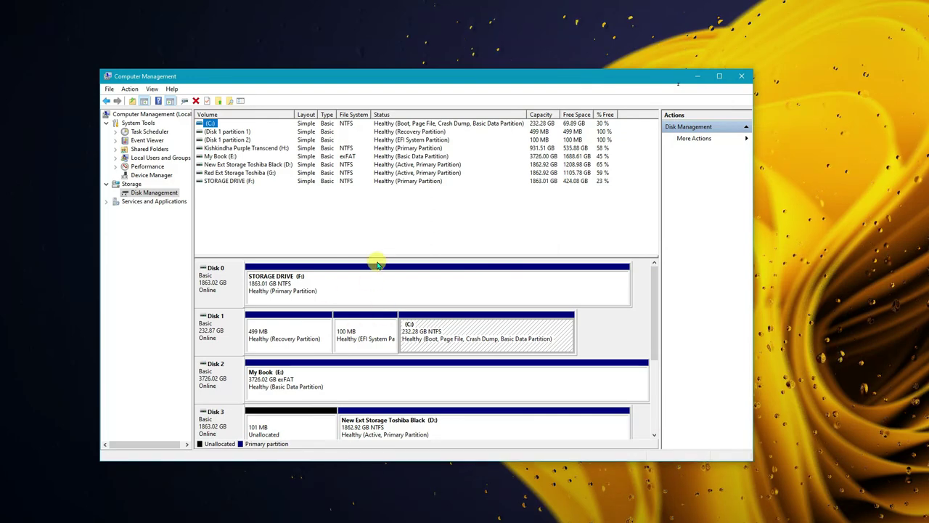
right_click(209, 125)
click(431, 211)
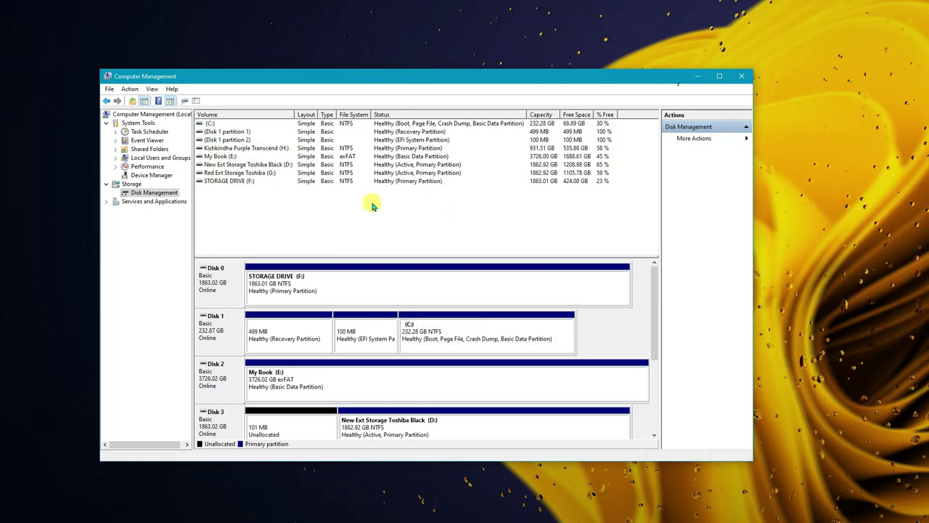
Check the EFI, F: and C: partitions, then bring up actions for Disk 3's unallocated space
click(219, 140)
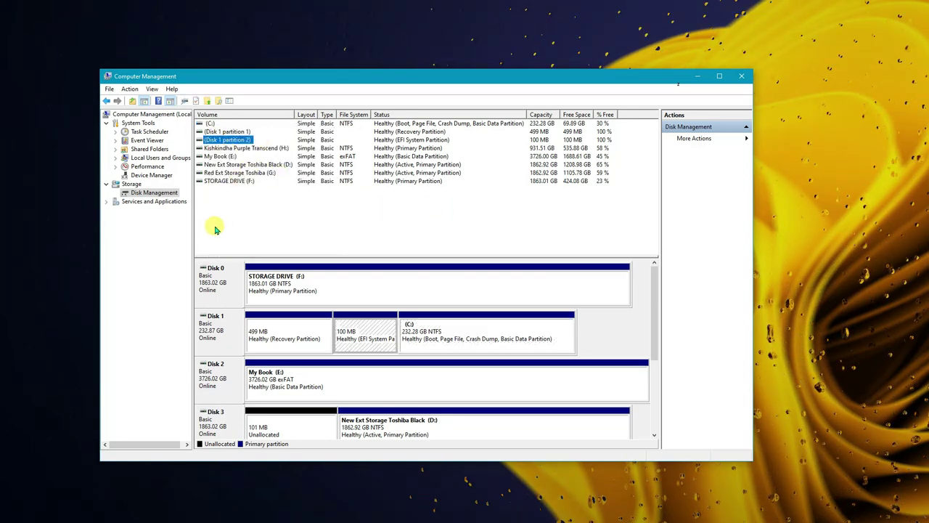
click(265, 287)
click(559, 328)
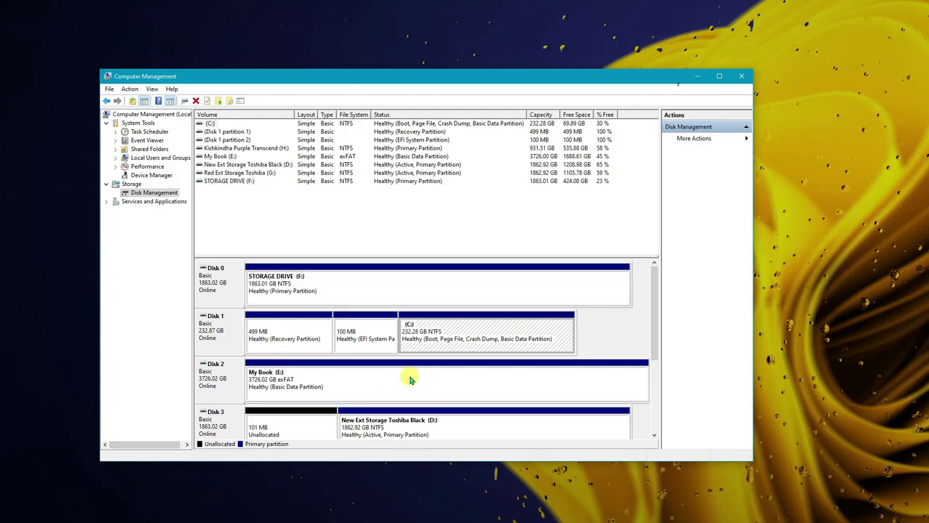
click(286, 432)
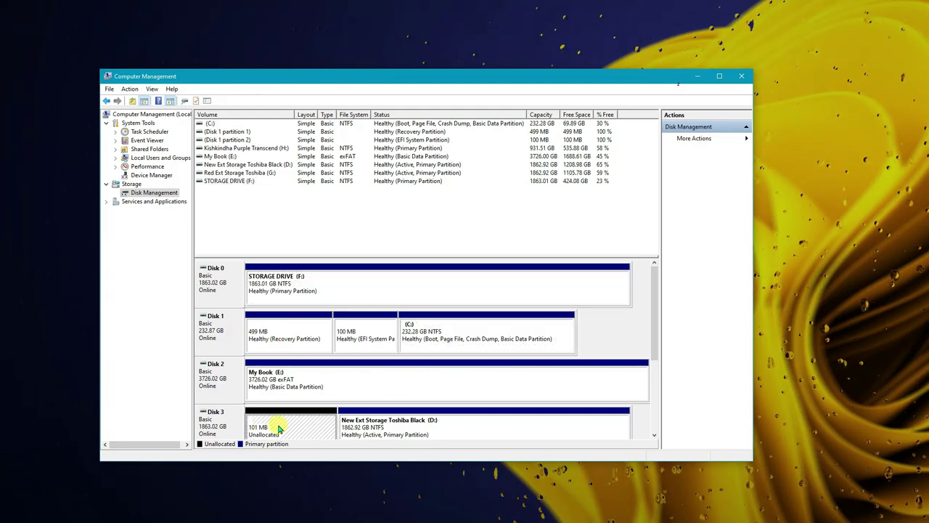
right_click(281, 428)
Start a new simple volume on Disk 3, then cancel the wizard, leaving 101 MB unallocated
click(320, 431)
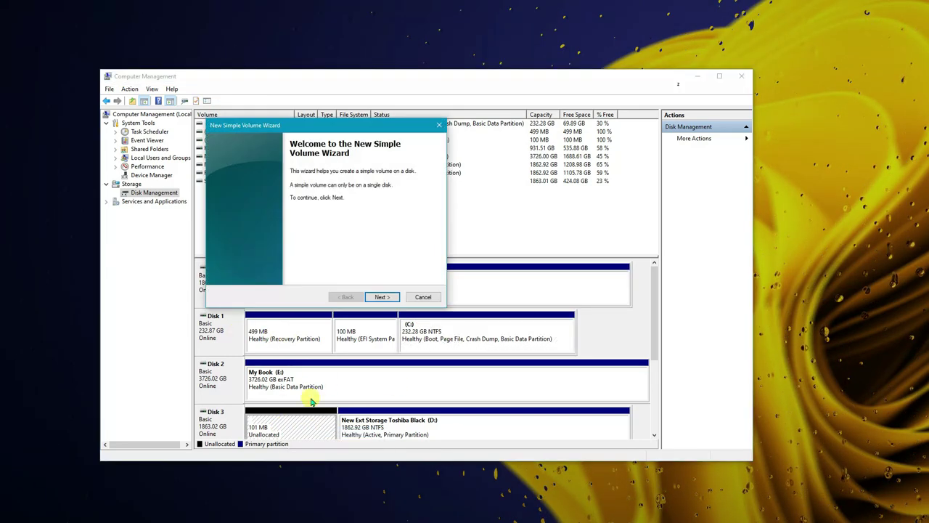
click(377, 297)
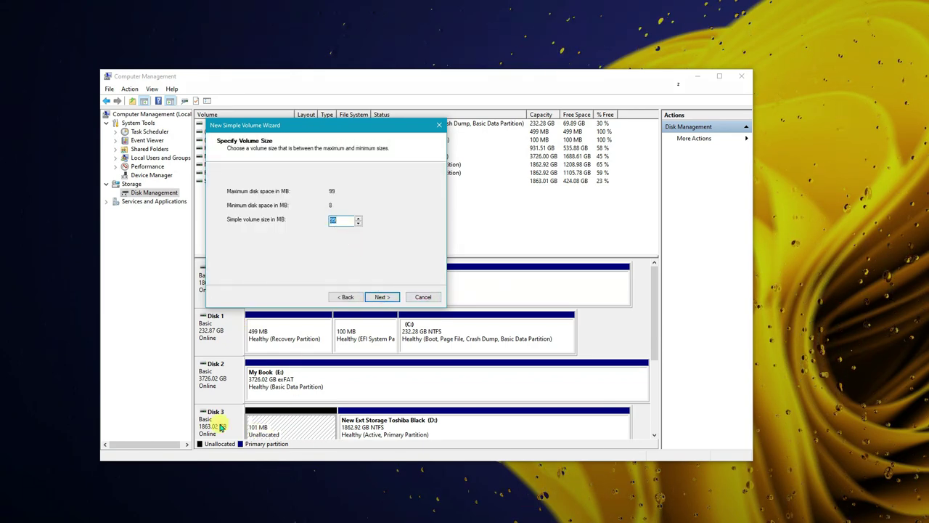
click(422, 297)
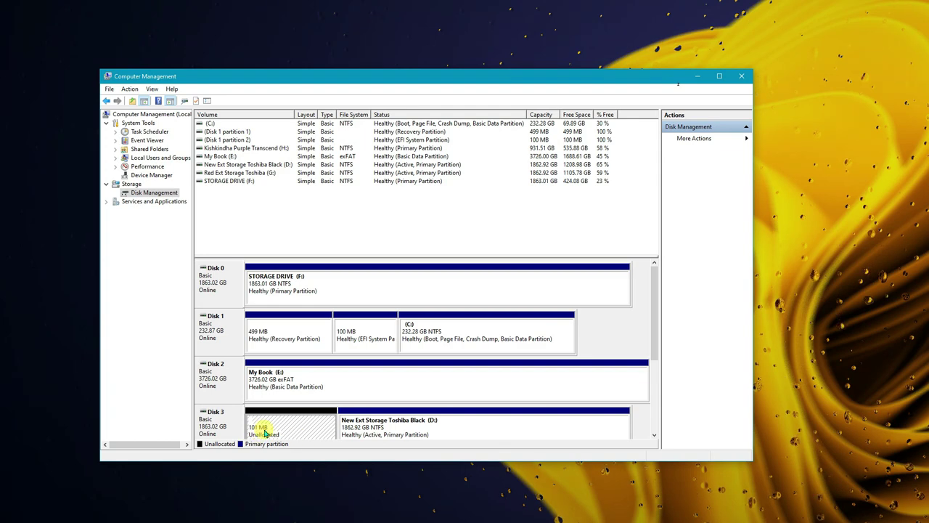
Check Disk 3's unallocated-space options, then review Disk 4 and Disk 5, including Disk 5's 101 MB unallocated
right_click(296, 429)
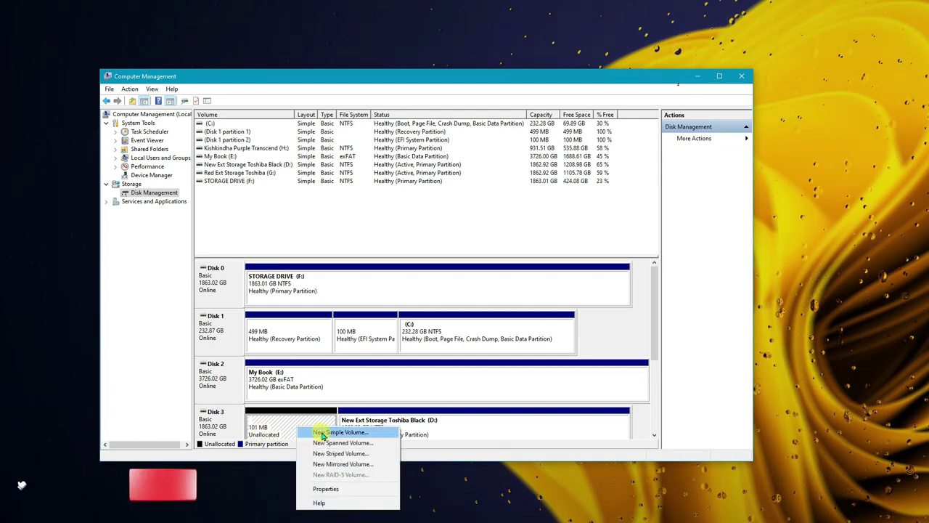
click(305, 429)
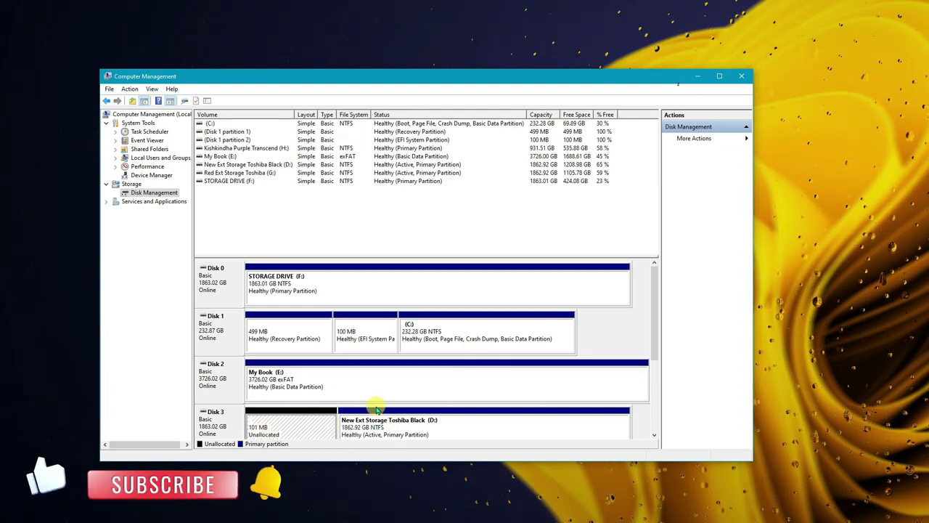
scroll(651, 297, down, 1)
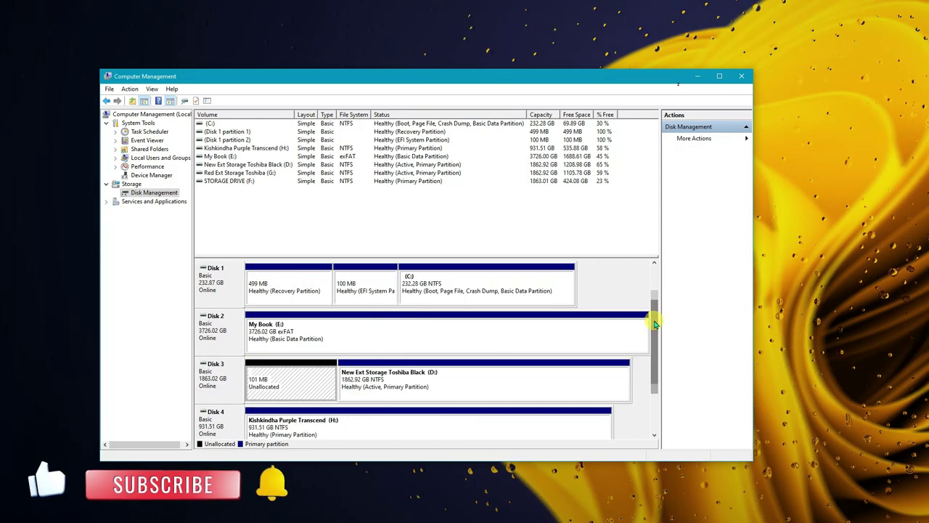
scroll(648, 372, down, 2)
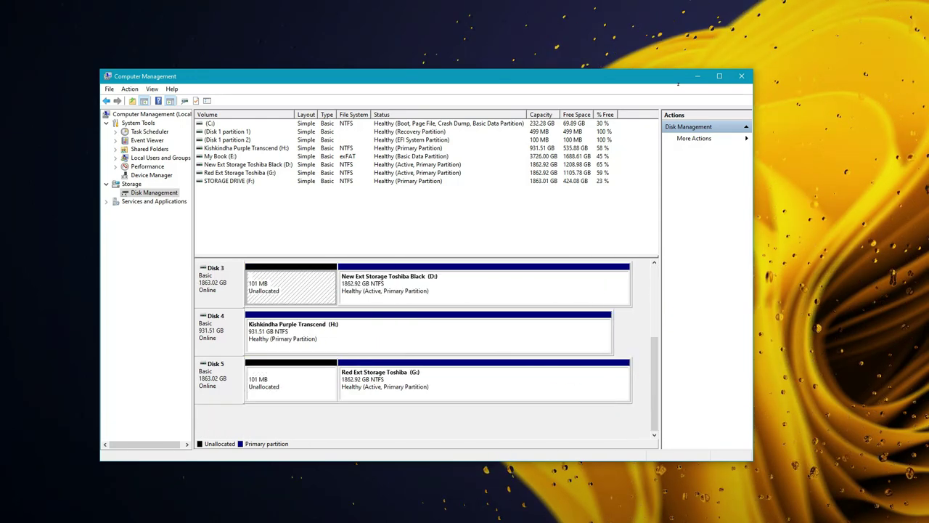